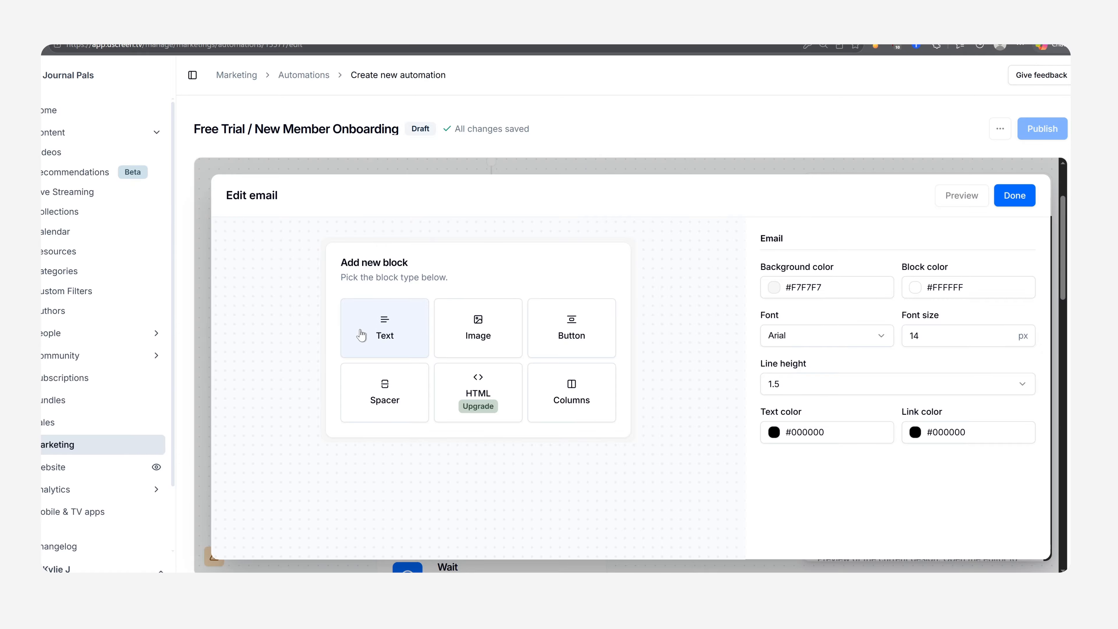
Step: Add a text block with "Hey", the user.first_name variable and the message "Welcome to Journal Pals! I'm so glad you're here." plus welcome-video instructions
left_click(364, 333)
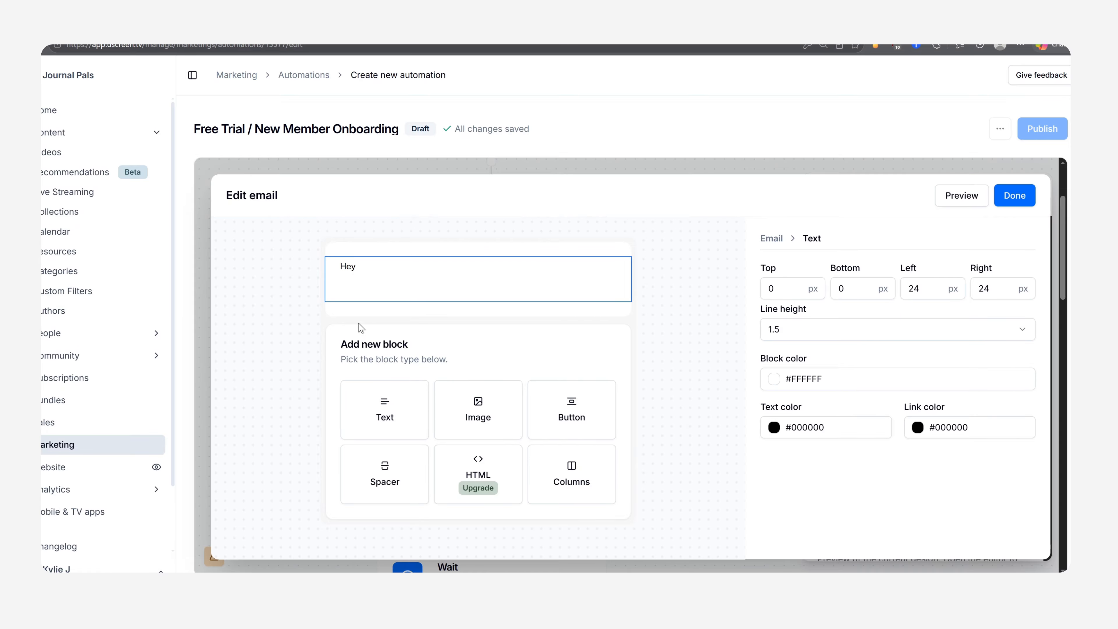
left_click(365, 268)
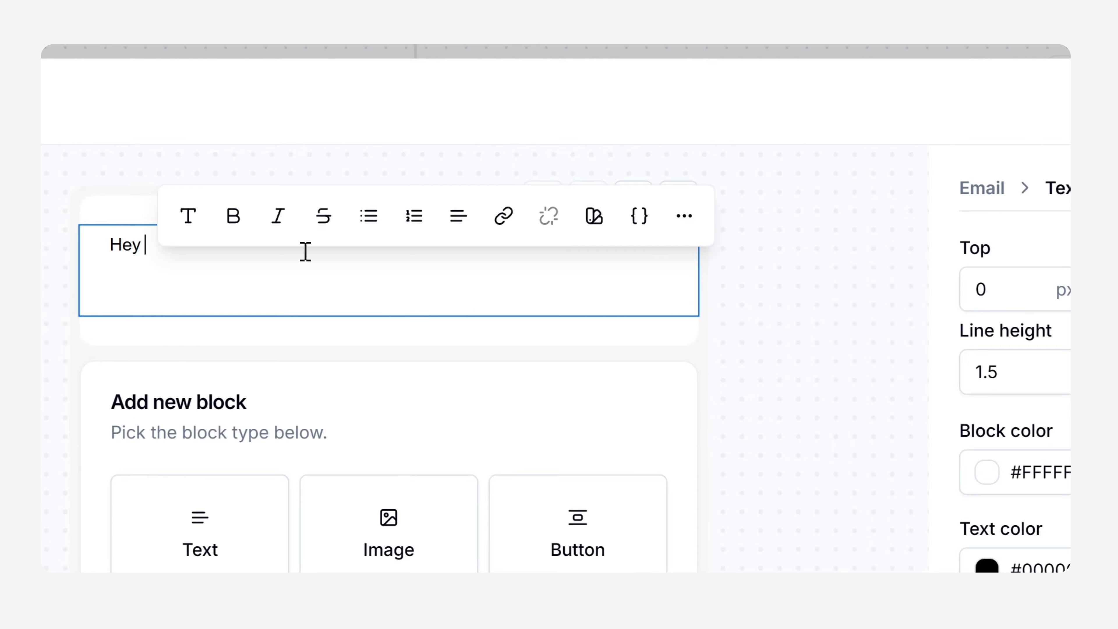
left_click(634, 227)
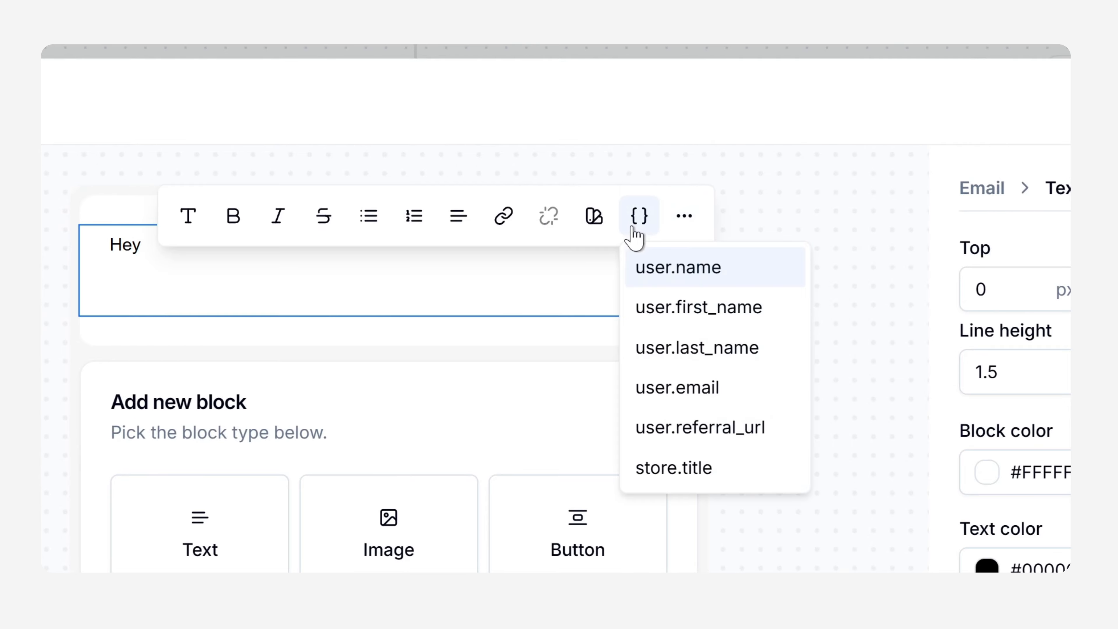
left_click(719, 306)
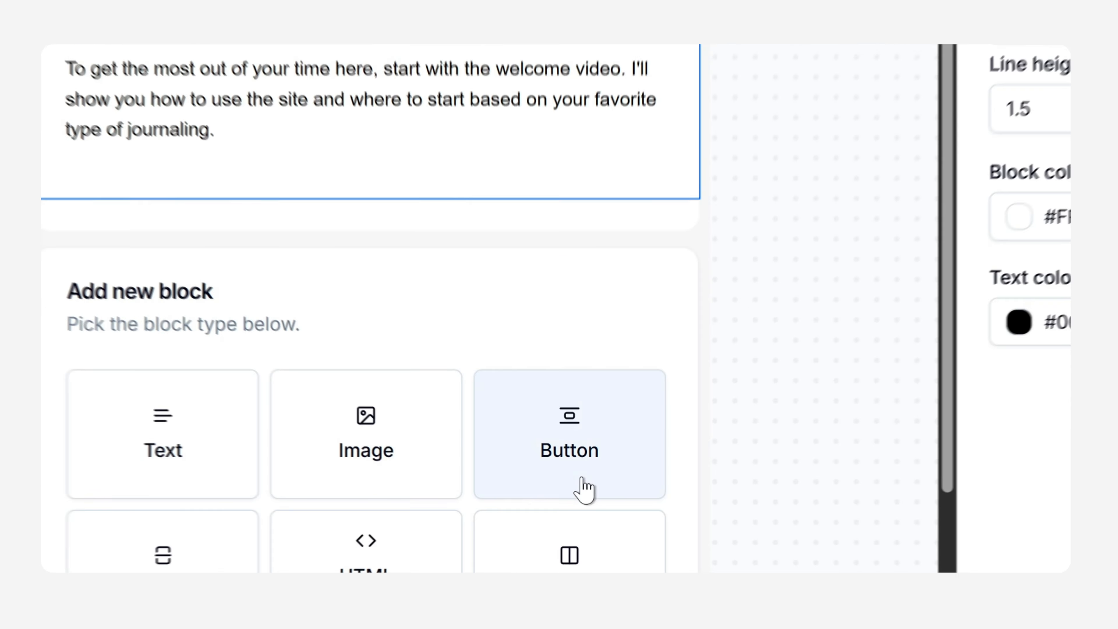
Step: Add a button block below the welcome message and set its text color to white, #FFFFFF
left_click(586, 458)
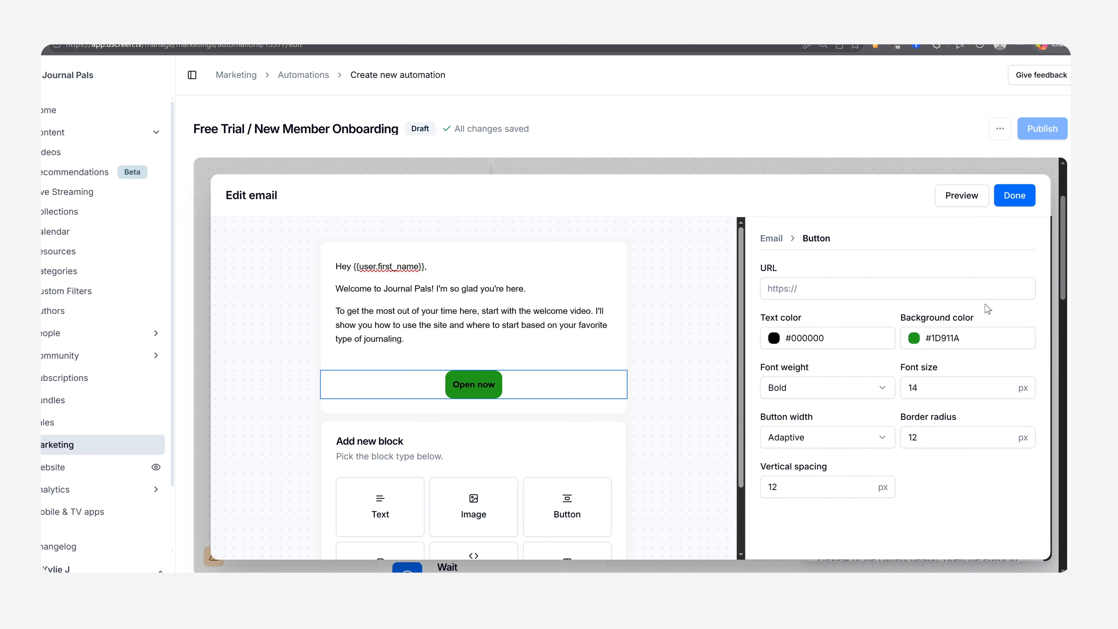
left_click(774, 338)
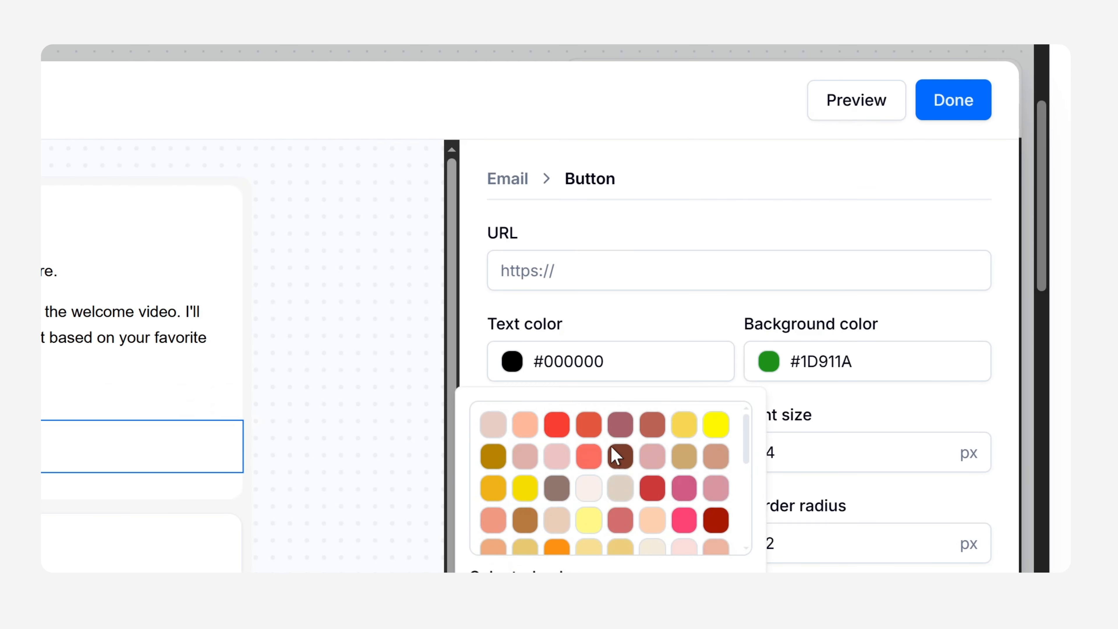
scroll(617, 456, "down", 5)
left_click(653, 532)
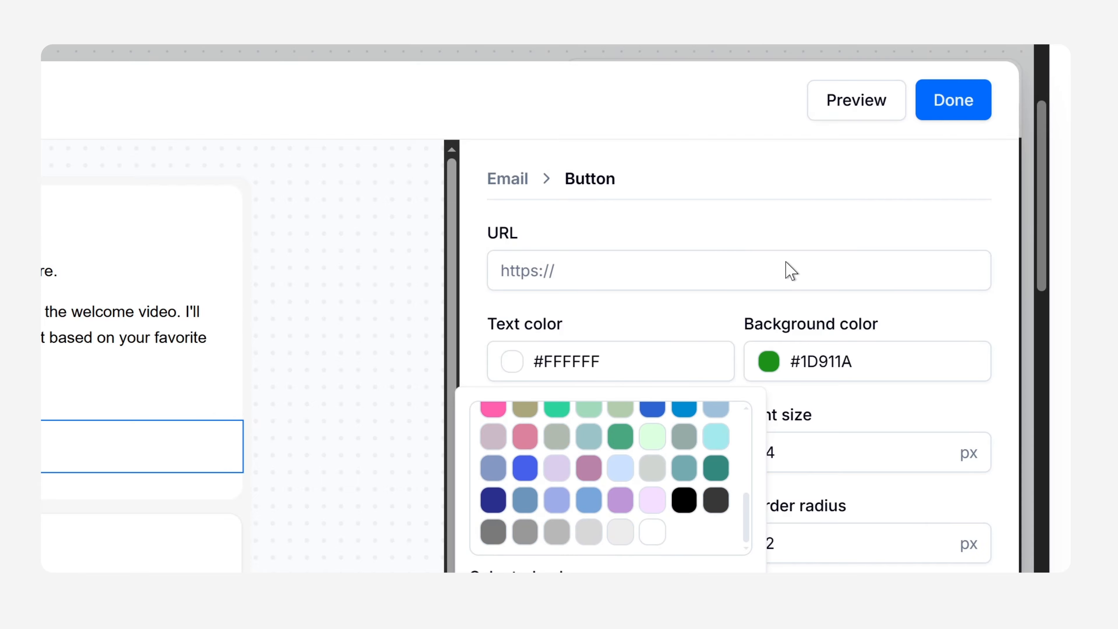
left_click(702, 311)
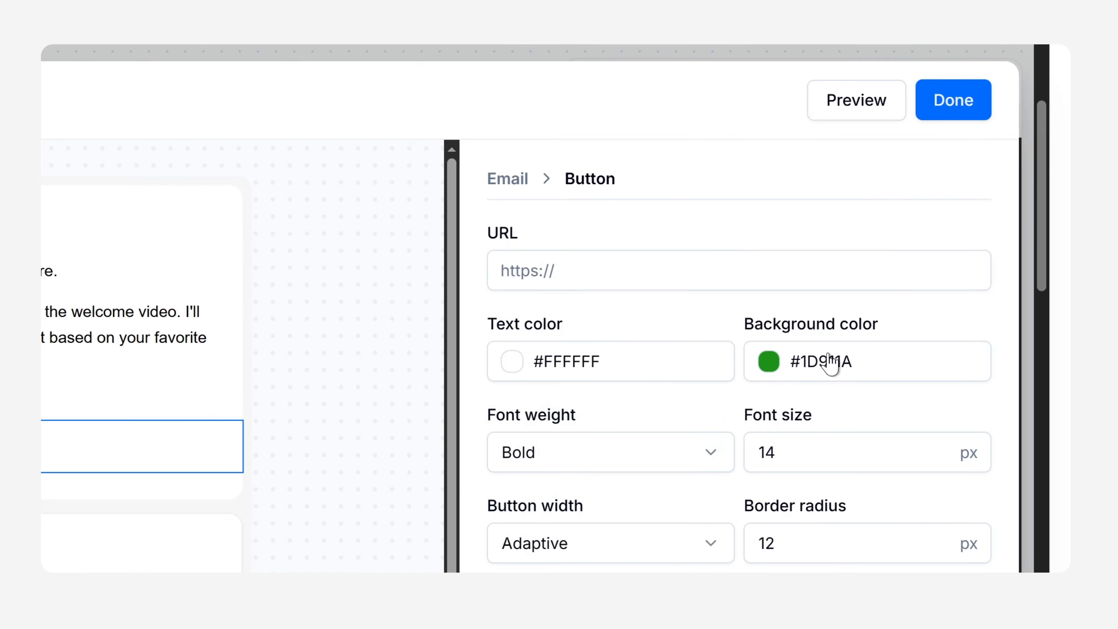
Step: Change the button's label to "Get Started"
left_click(607, 269)
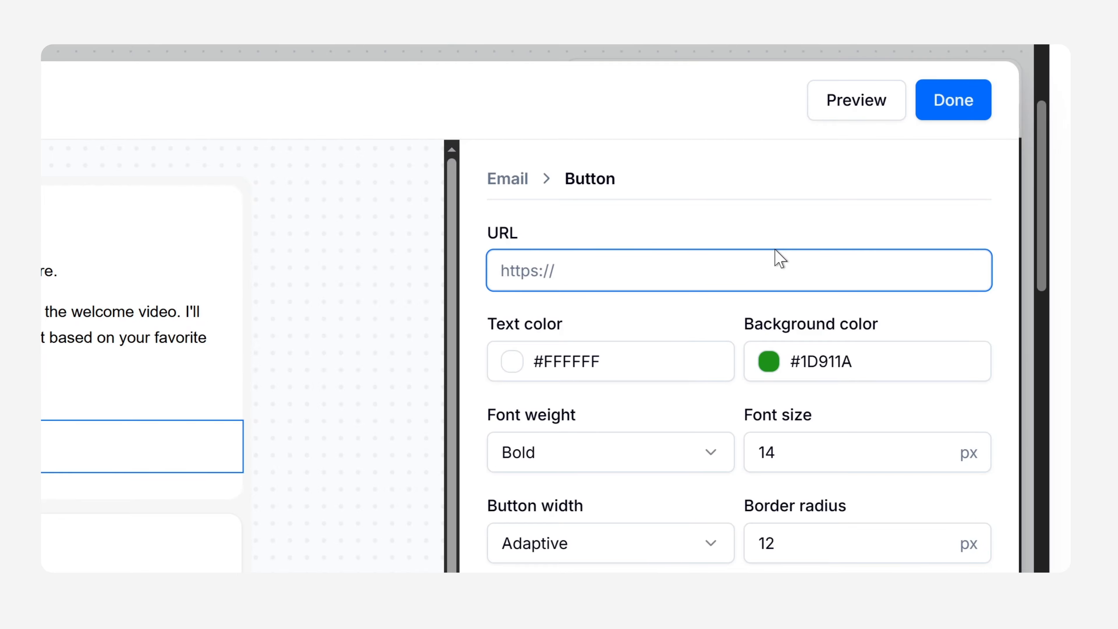
left_click(261, 411)
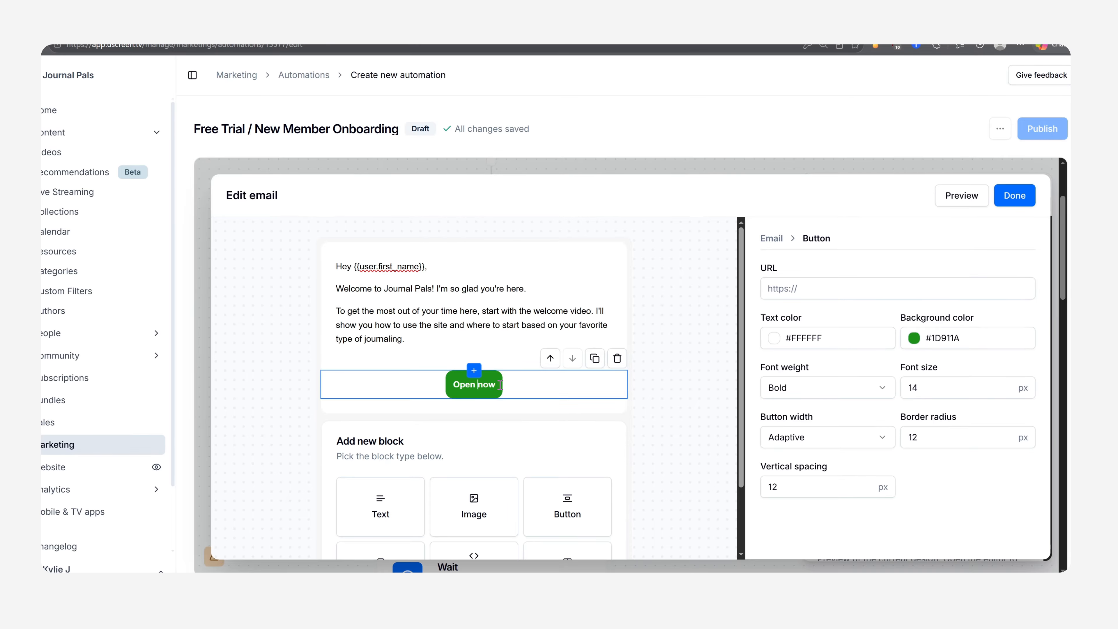
left_click_drag(500, 385, 442, 390)
type("Get Started")
Step: Add a text block below the button with the sign-off "Warmly," and the sender's first name
scroll(551, 388, "down", 3)
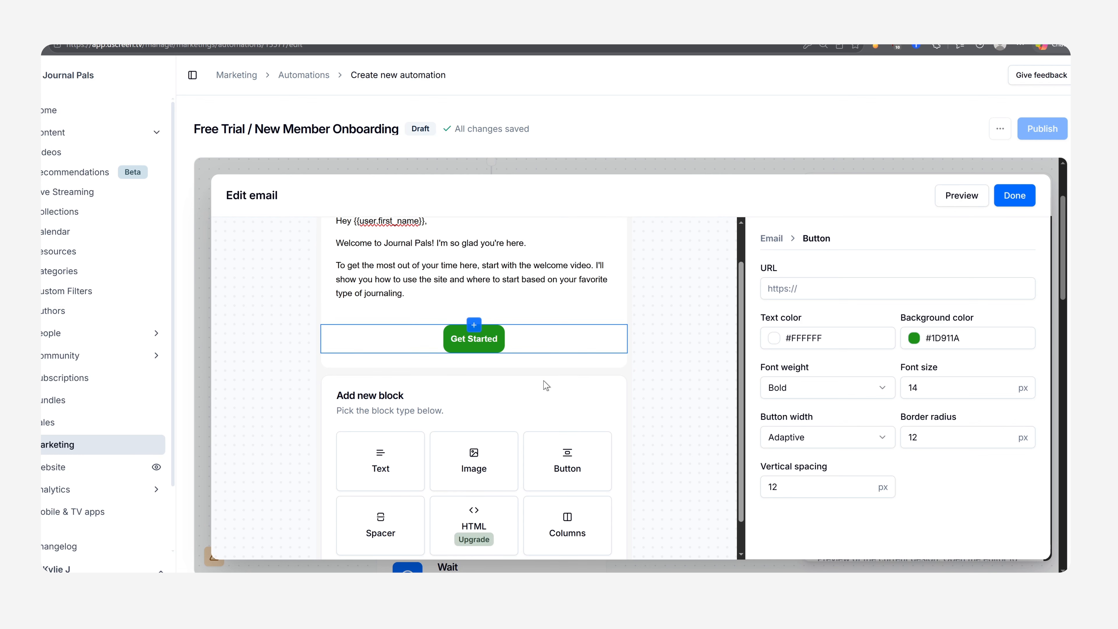
left_click(396, 458)
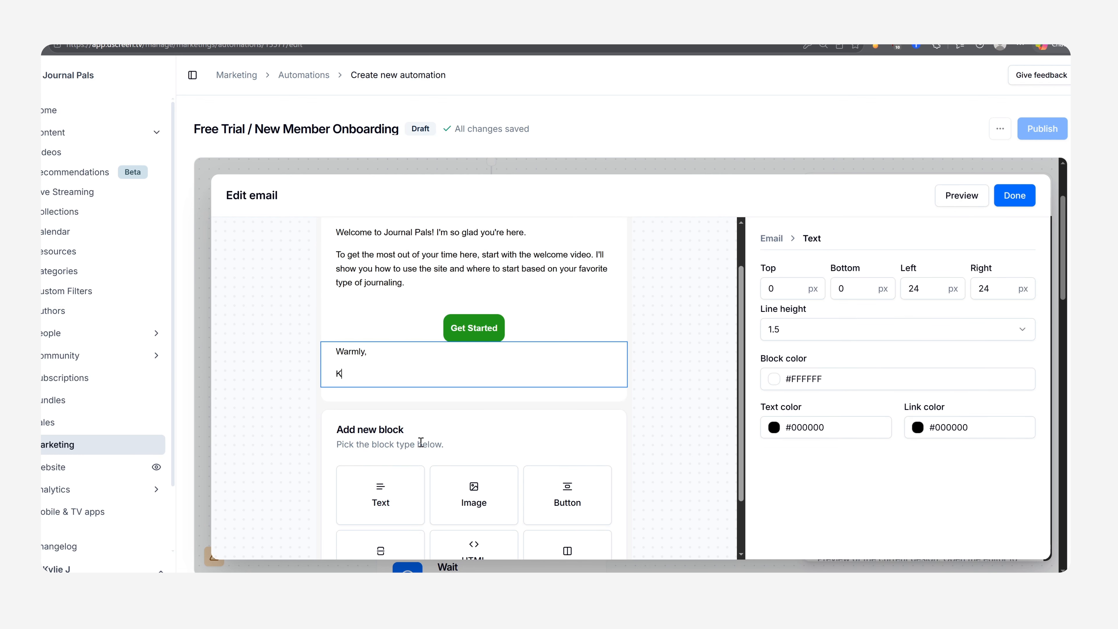
scroll(686, 372, "up", 1)
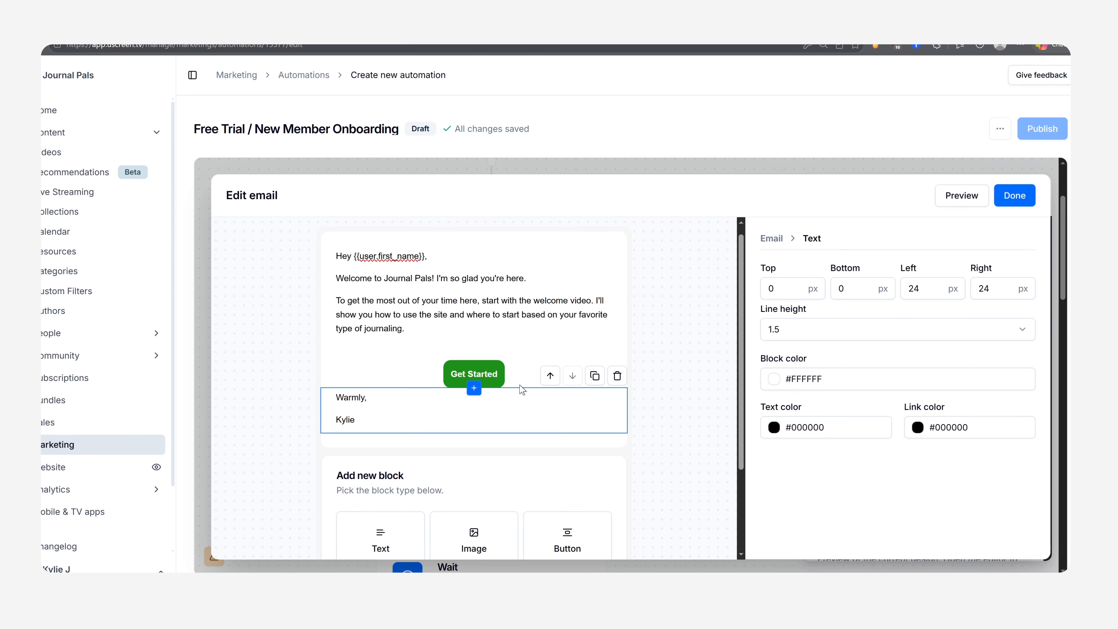
Step: Insert a spacer block between the Get Started button and the sign-off
scroll(505, 494, "down", 1)
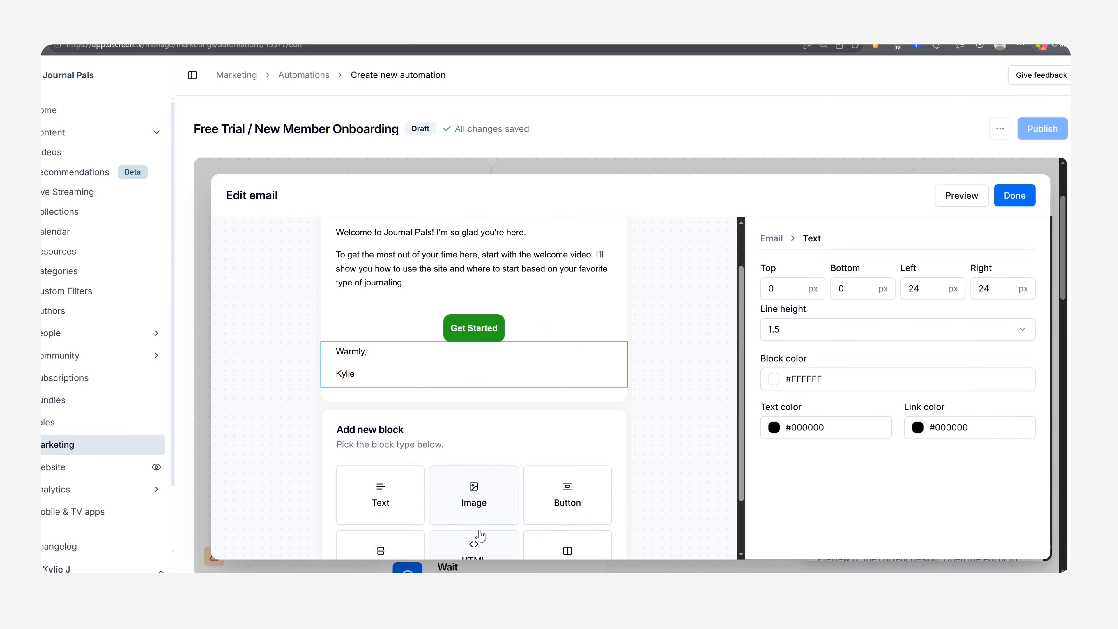
mouse_move(464, 342)
left_click(474, 344)
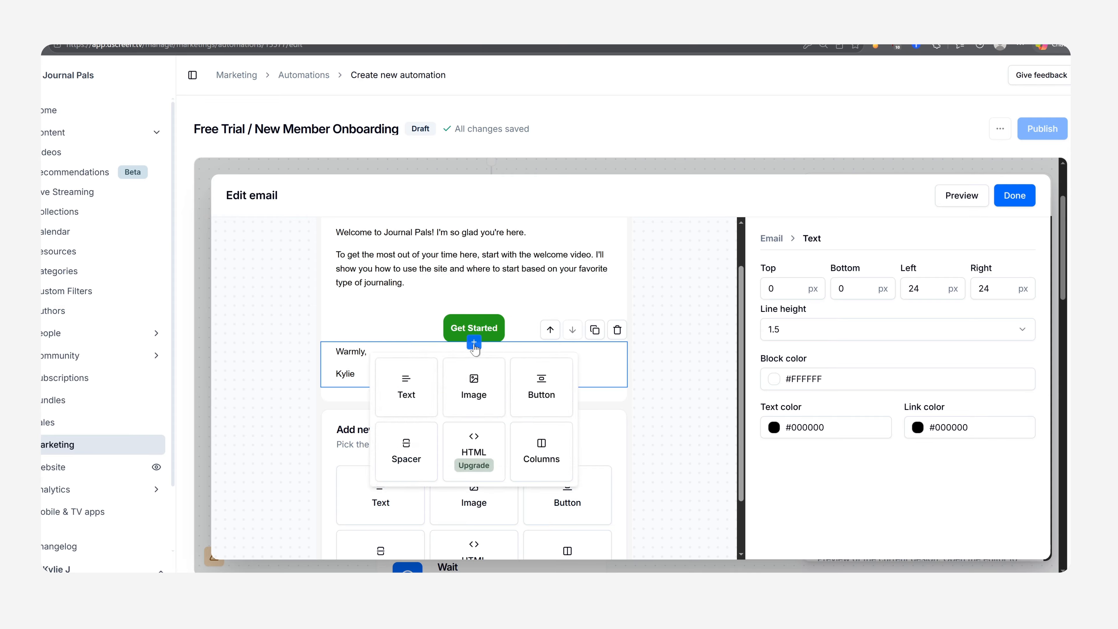
left_click(423, 464)
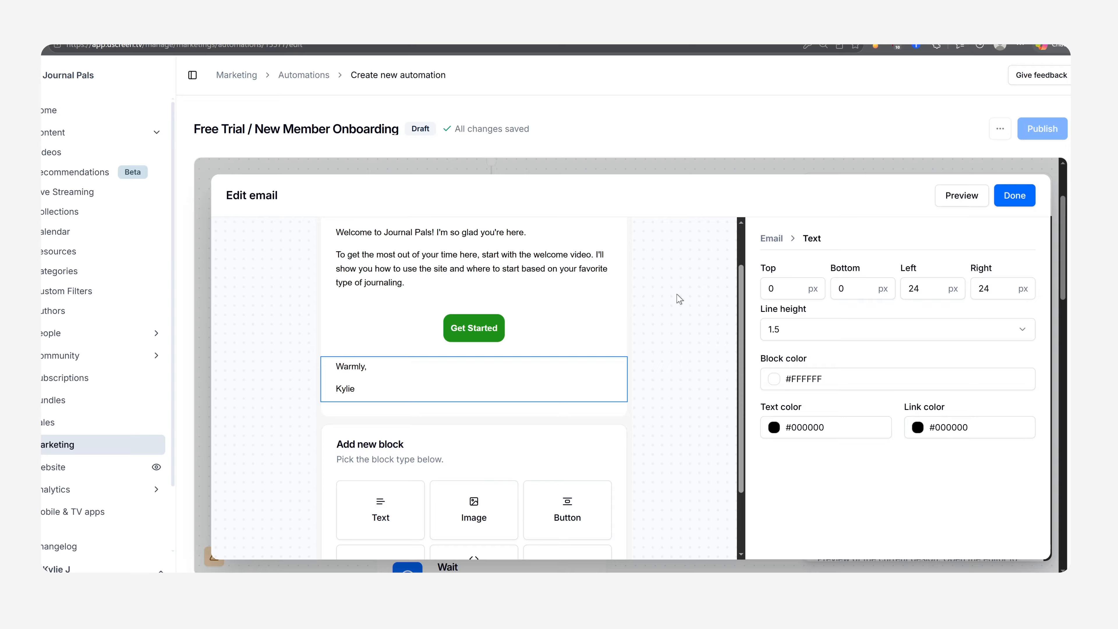
Step: Preview the email to check the greeting's personalization, and finish editing the email body
scroll(681, 317, "up", 2)
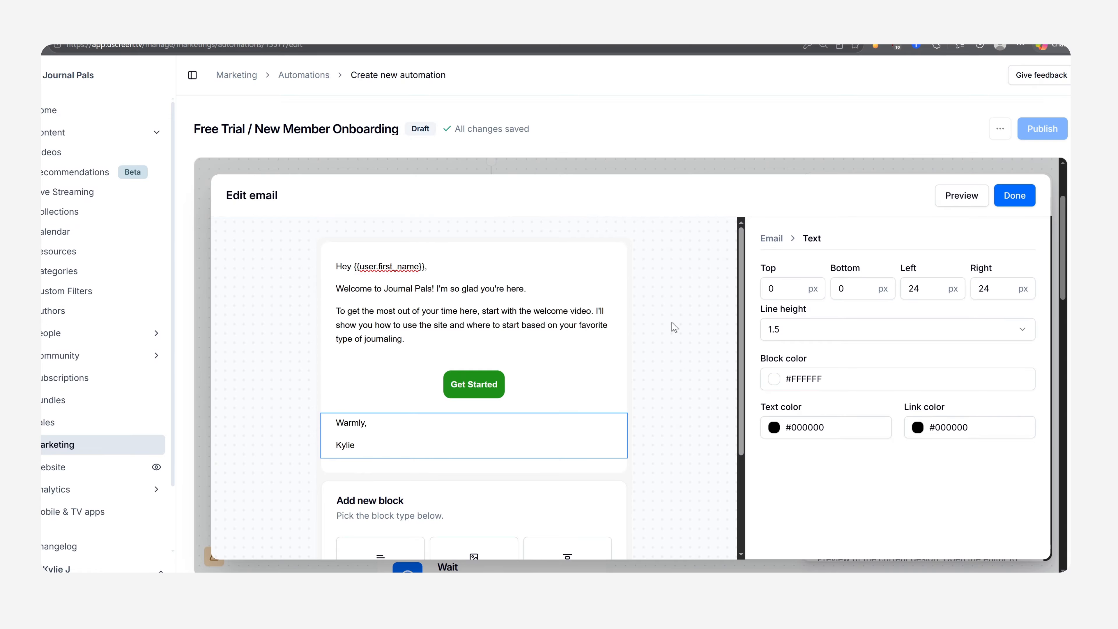
left_click(962, 201)
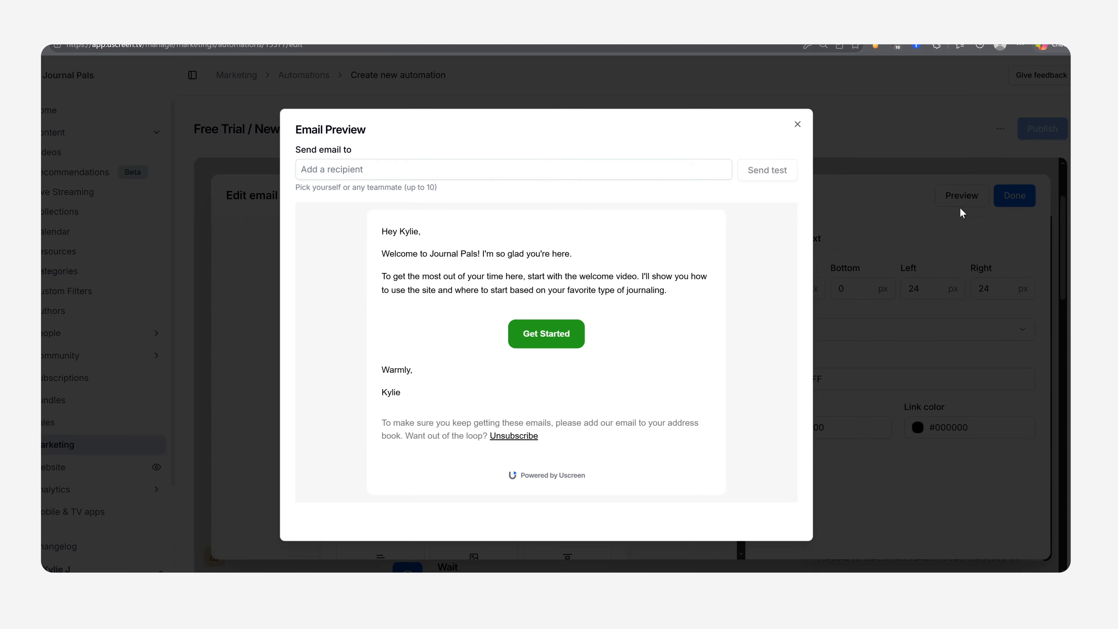
double_click(394, 230)
double_click(409, 232)
left_click(523, 250)
left_click(797, 124)
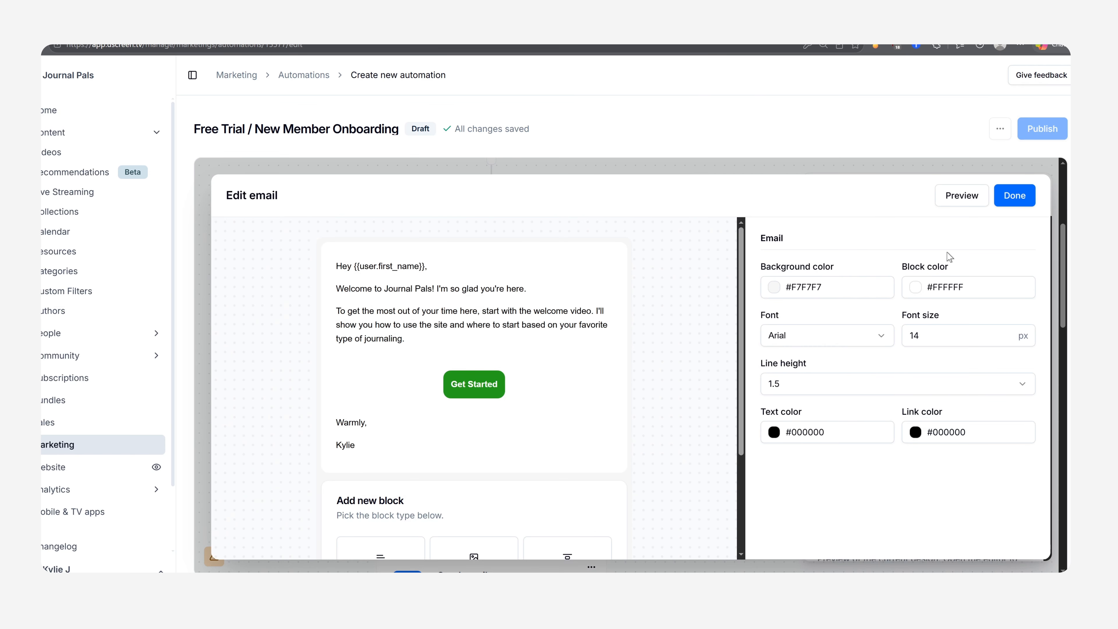
left_click(1014, 196)
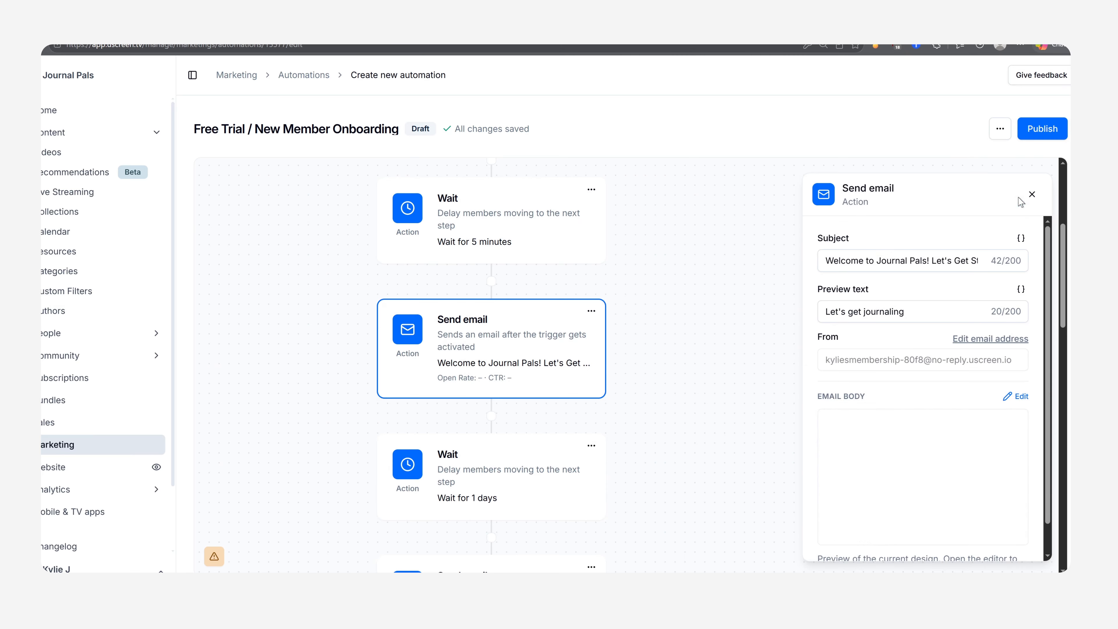
Step: Set the wait before the "Make [Your Brand Name] Part of Yo..." email to 1 day and close its settings
scroll(686, 285, "down", 8)
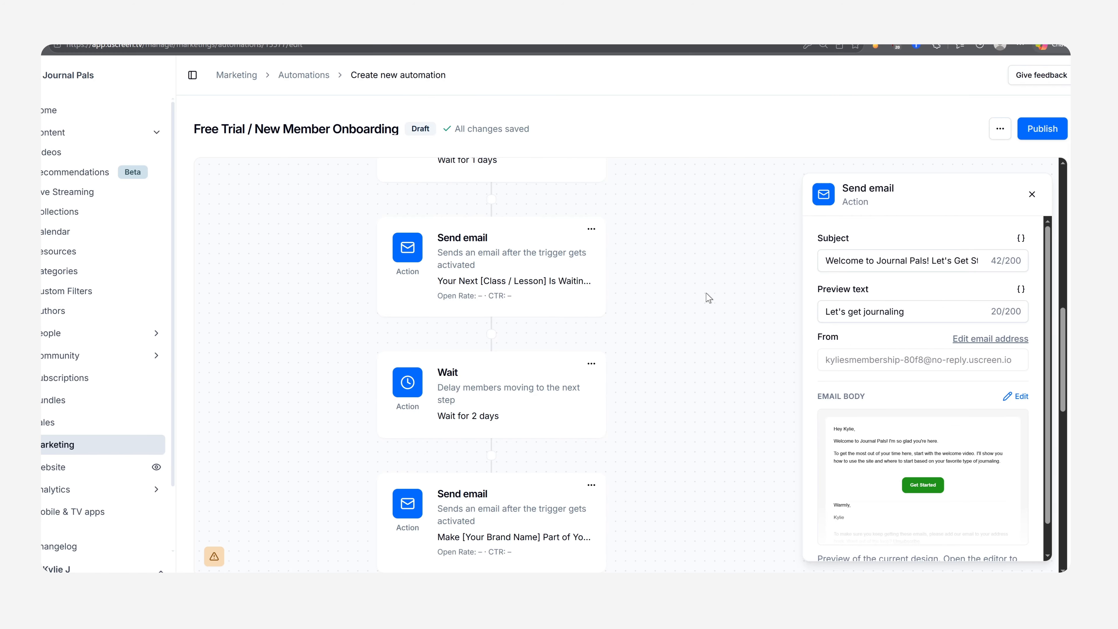
left_click(529, 384)
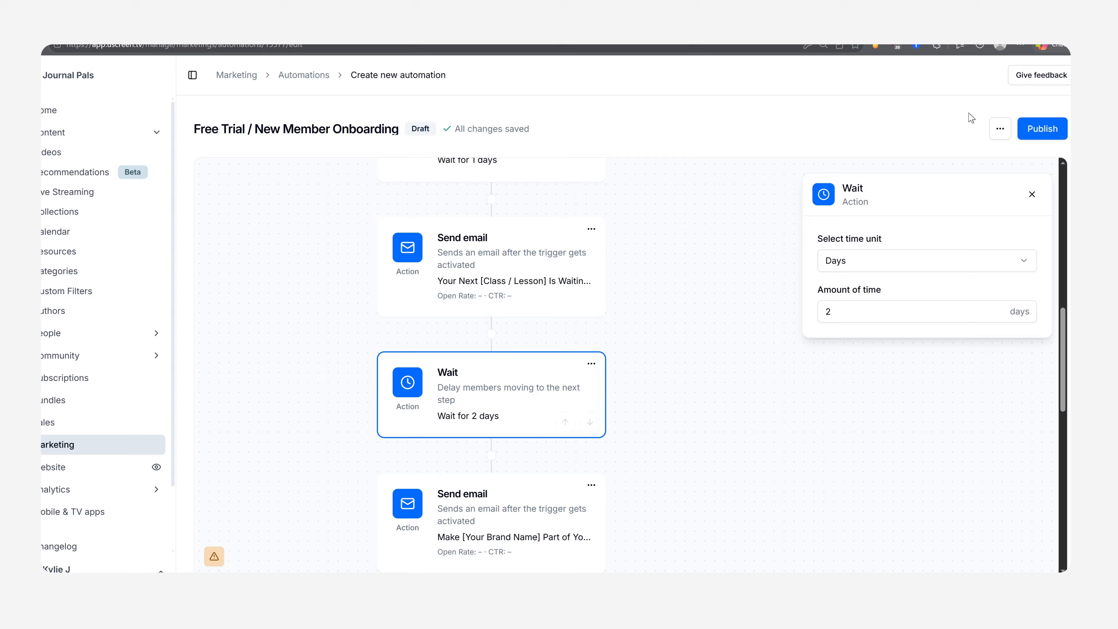
left_click(892, 259)
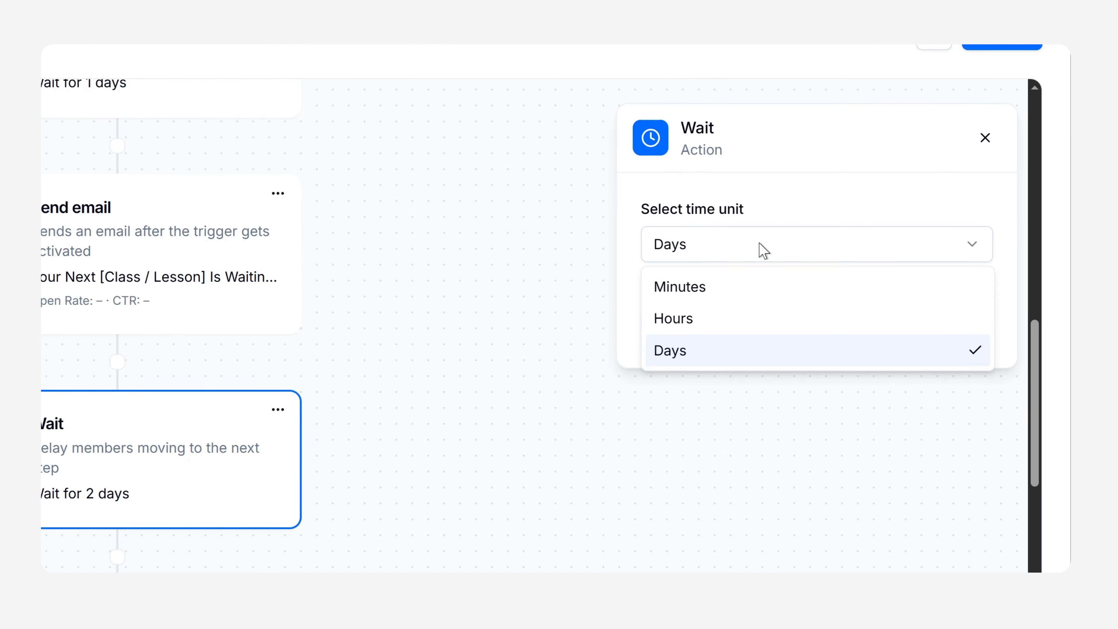
left_click(801, 178)
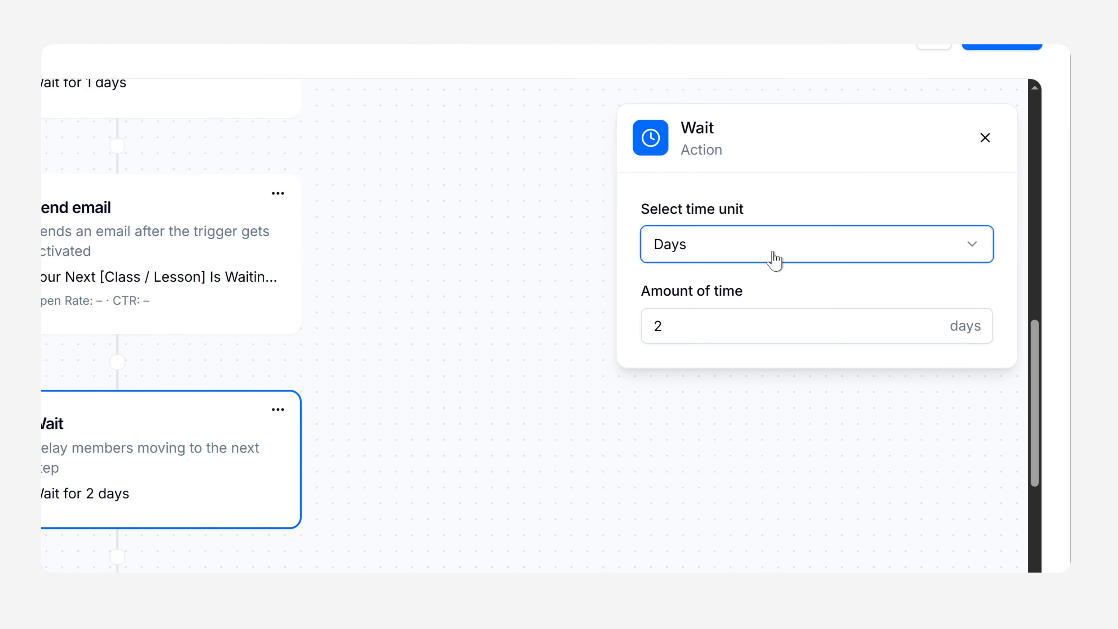
left_click(705, 326)
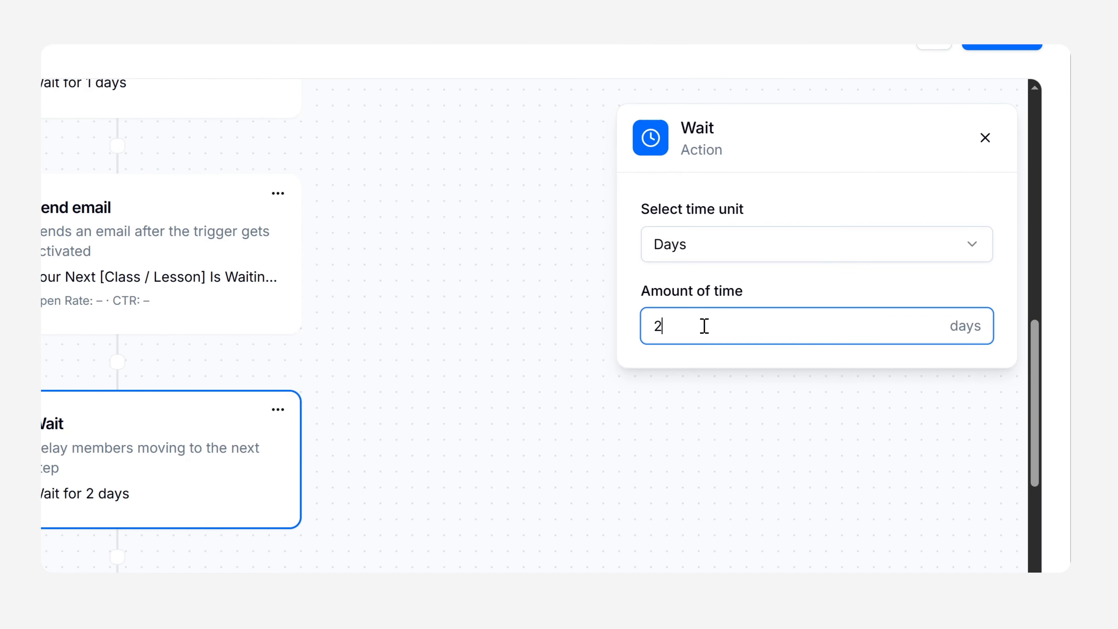
left_click_drag(704, 326, 616, 325)
type("1")
double_click(697, 476)
left_click(700, 564)
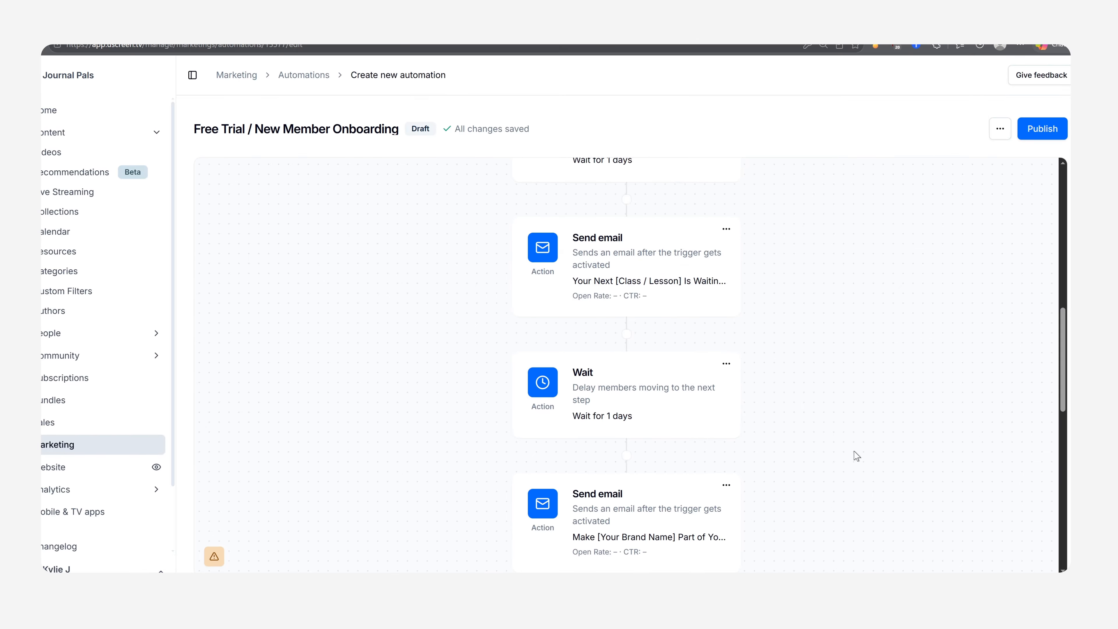
Step: Examine the closing tag actions of the automation and the trigger options offered for a new automation
scroll(857, 456, "down", 10)
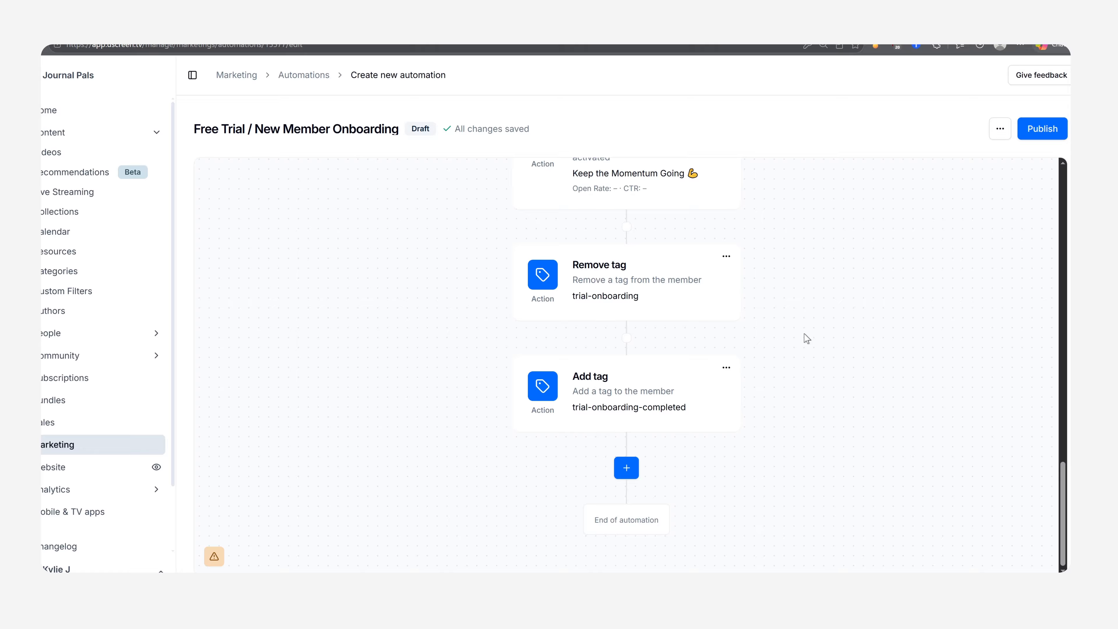
mouse_move(689, 290)
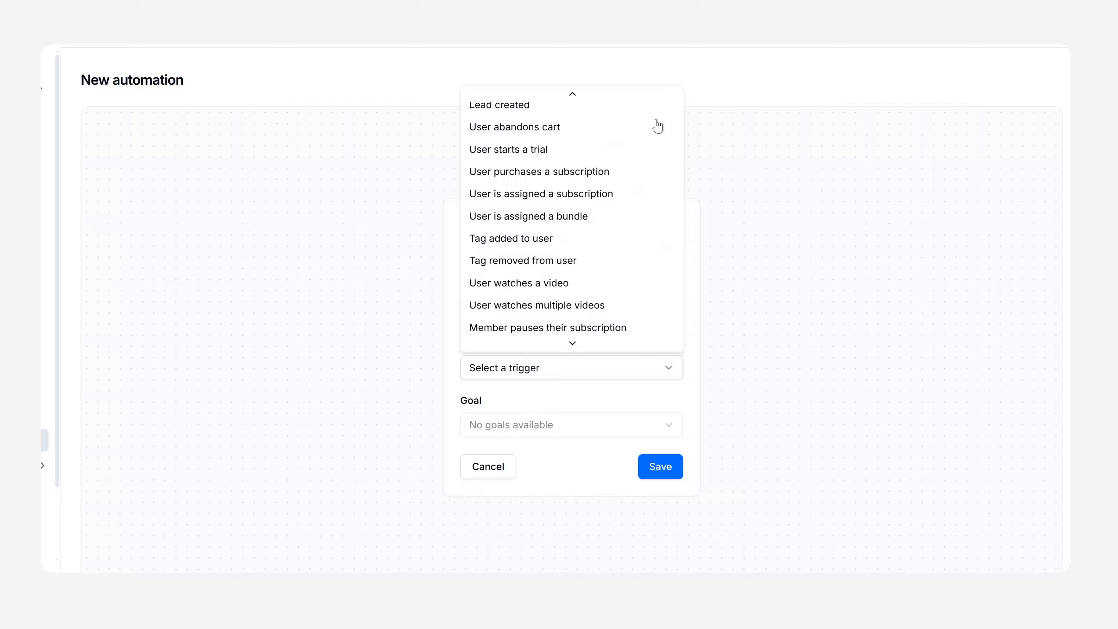
scroll(657, 125, "down", 3)
scroll(658, 125, "down", 2)
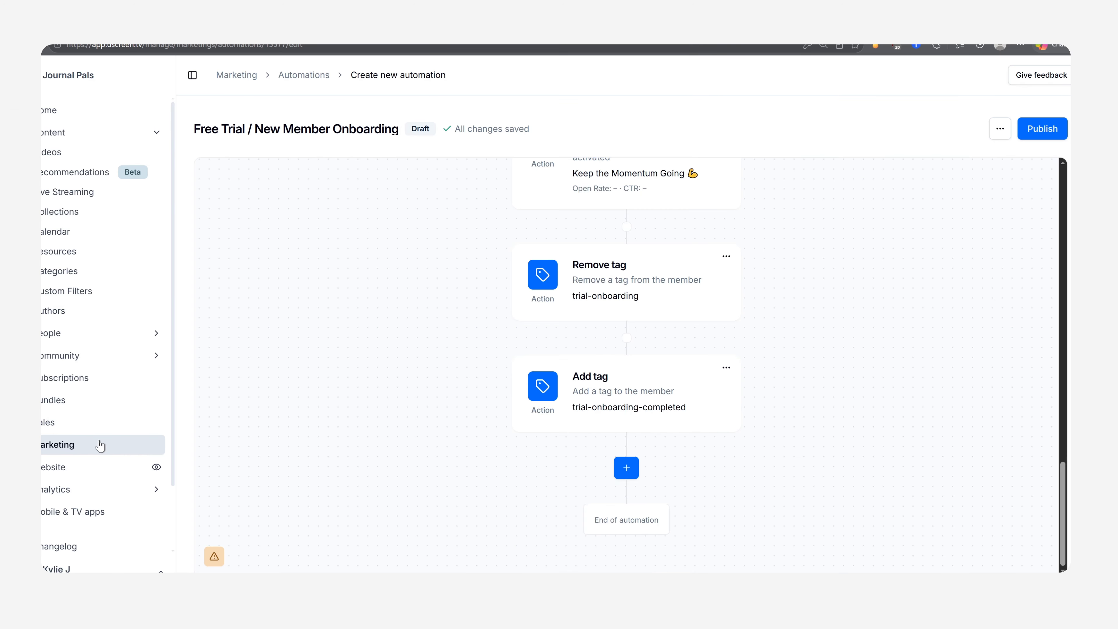
Step: Create a new email broadcast in the Marketing area from the Customer newsletter template
left_click(100, 445)
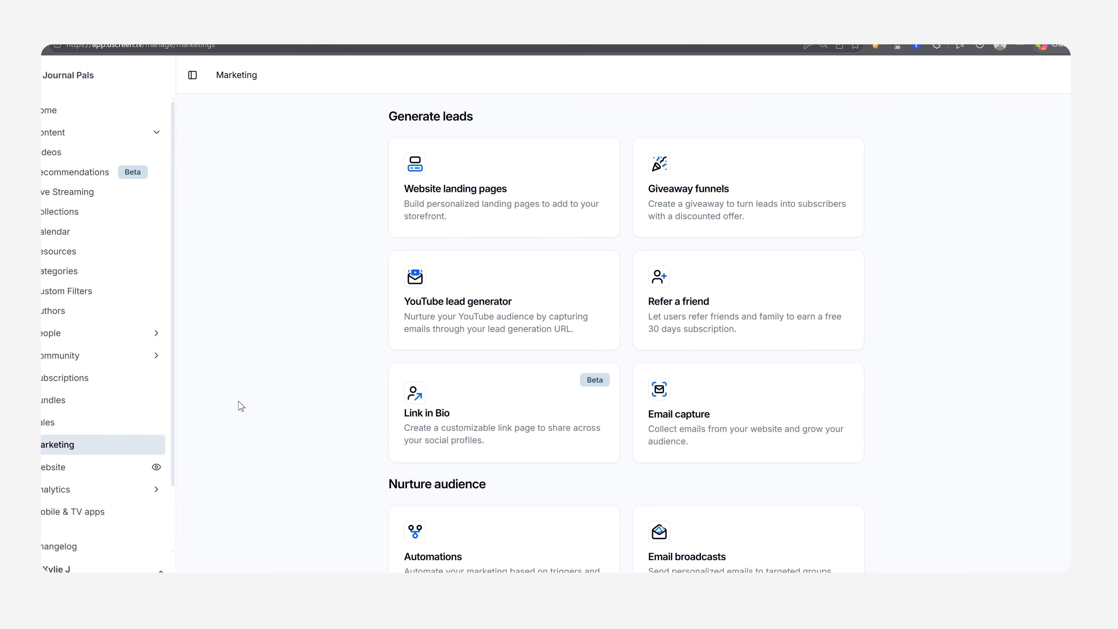
left_click(726, 554)
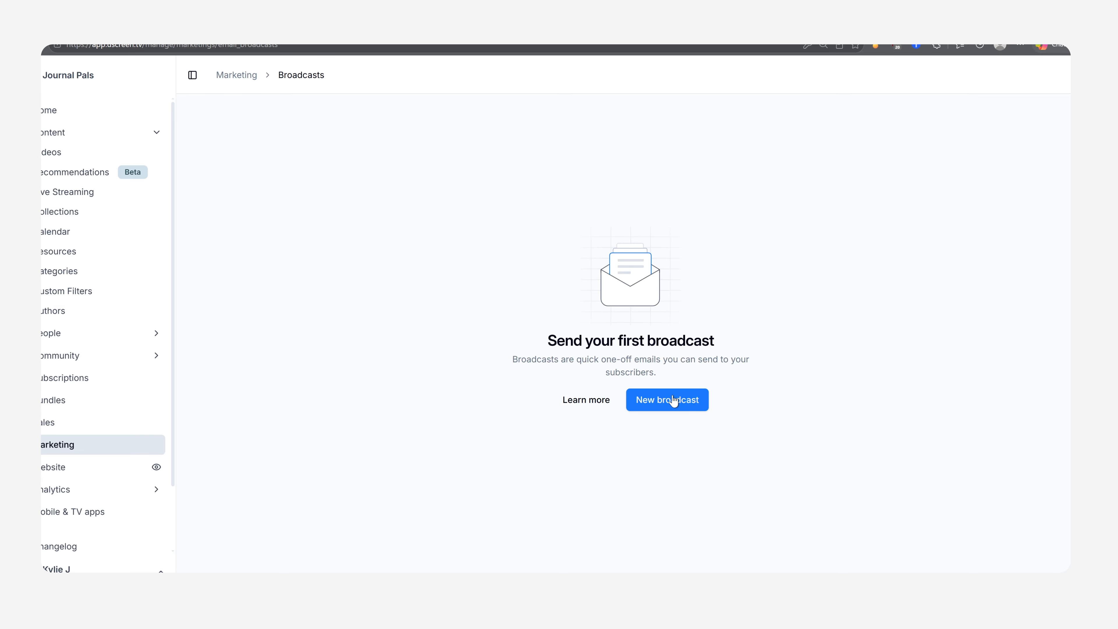
left_click(674, 401)
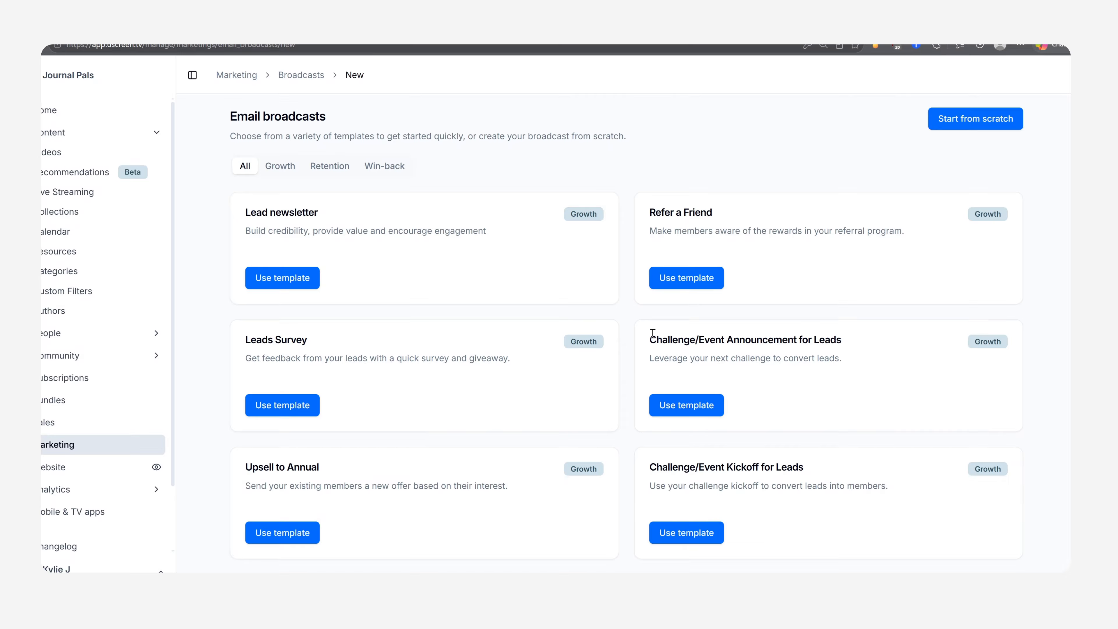
scroll(660, 336, "down", 5)
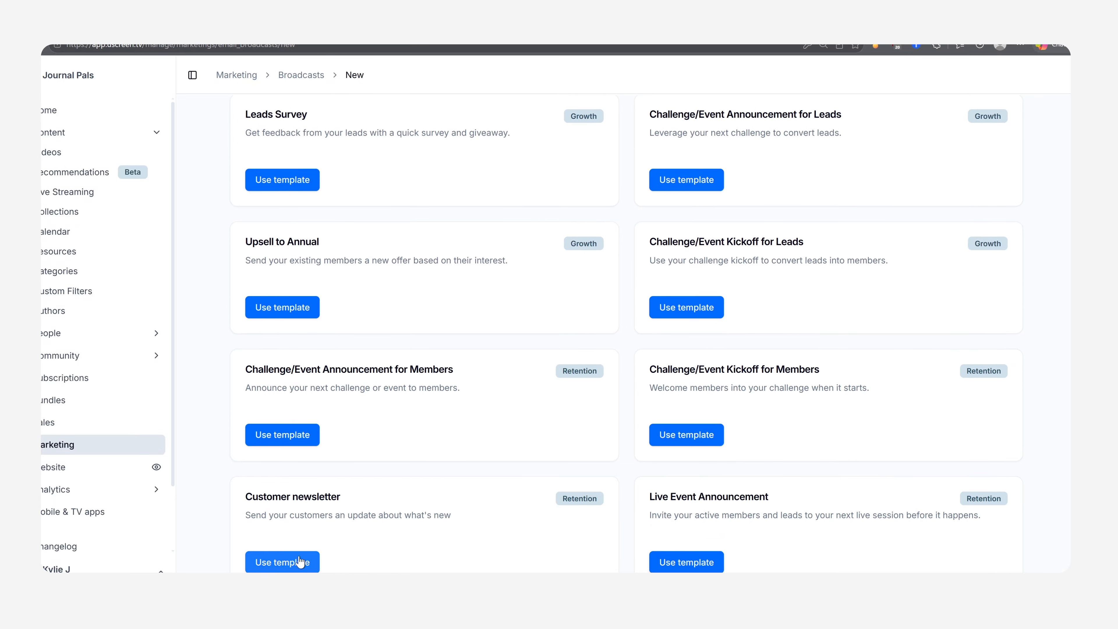
left_click(299, 562)
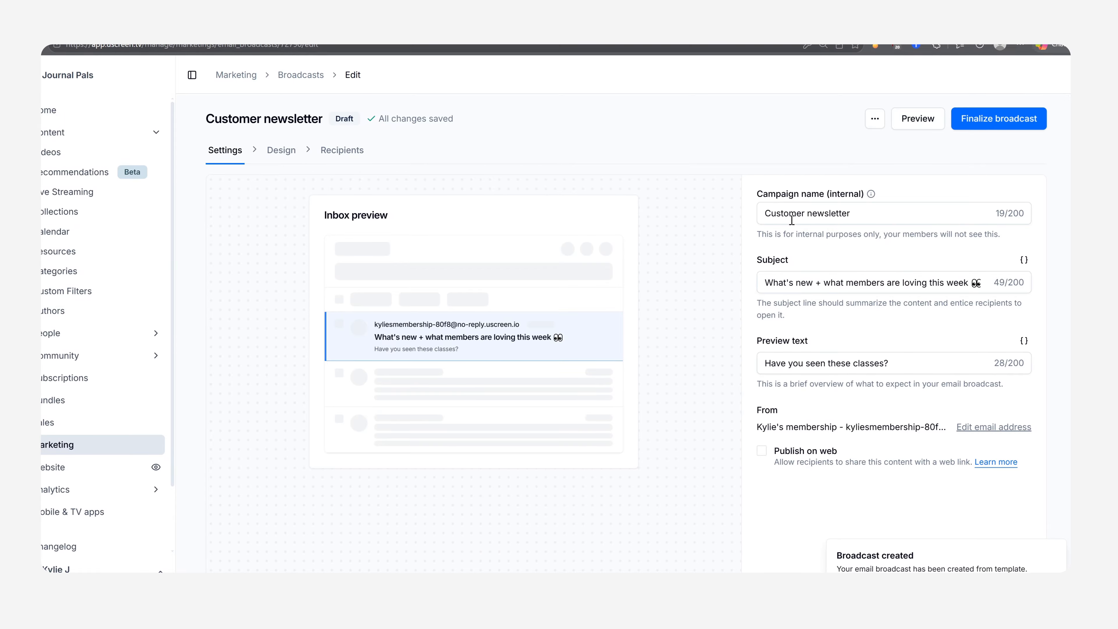
Step: Rename the broadcast's internal campaign name to "Customer newsletter August"
left_click(908, 212)
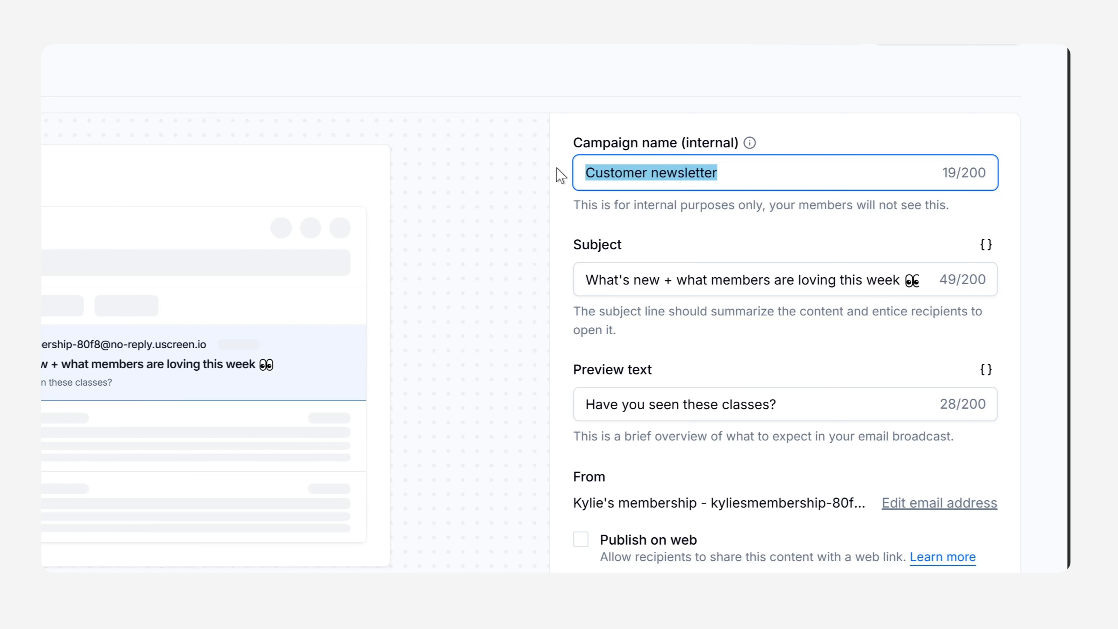
left_click(767, 181)
type("August")
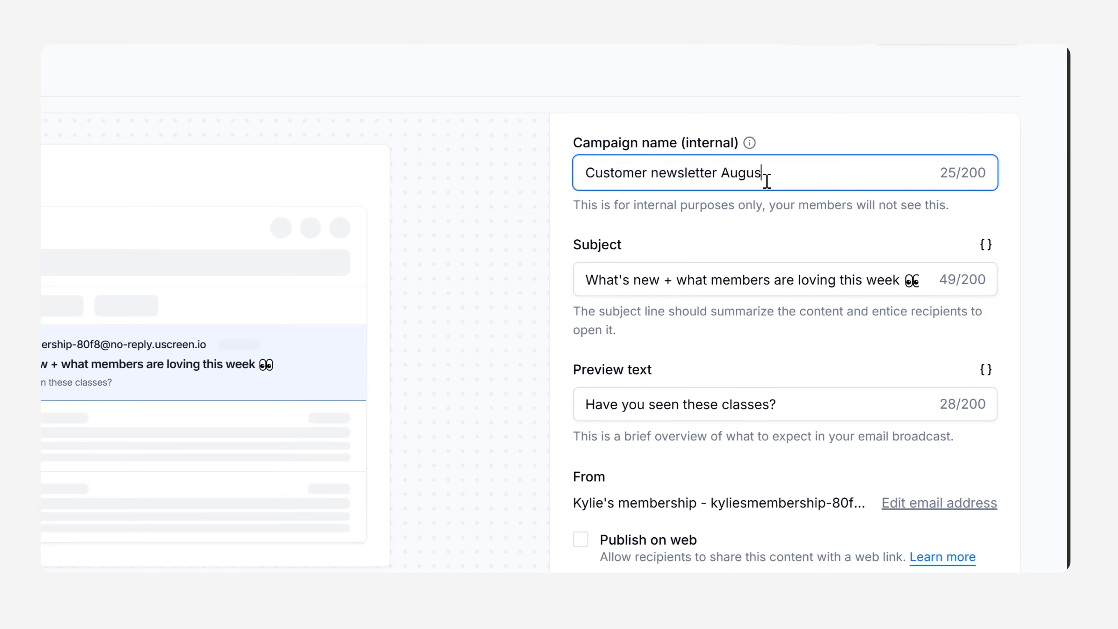
left_click(785, 220)
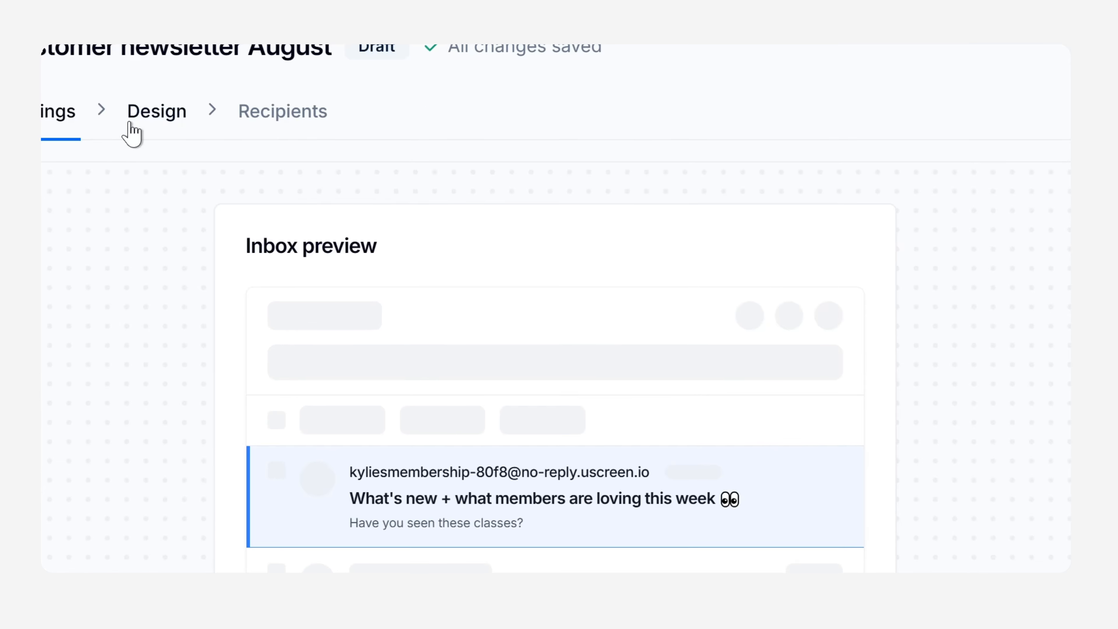
Step: Replace the email design's opening text with the greeting "Hey {{user.first_name}}," and short paragraphs about color preferences and the new color theory workshop
left_click(129, 132)
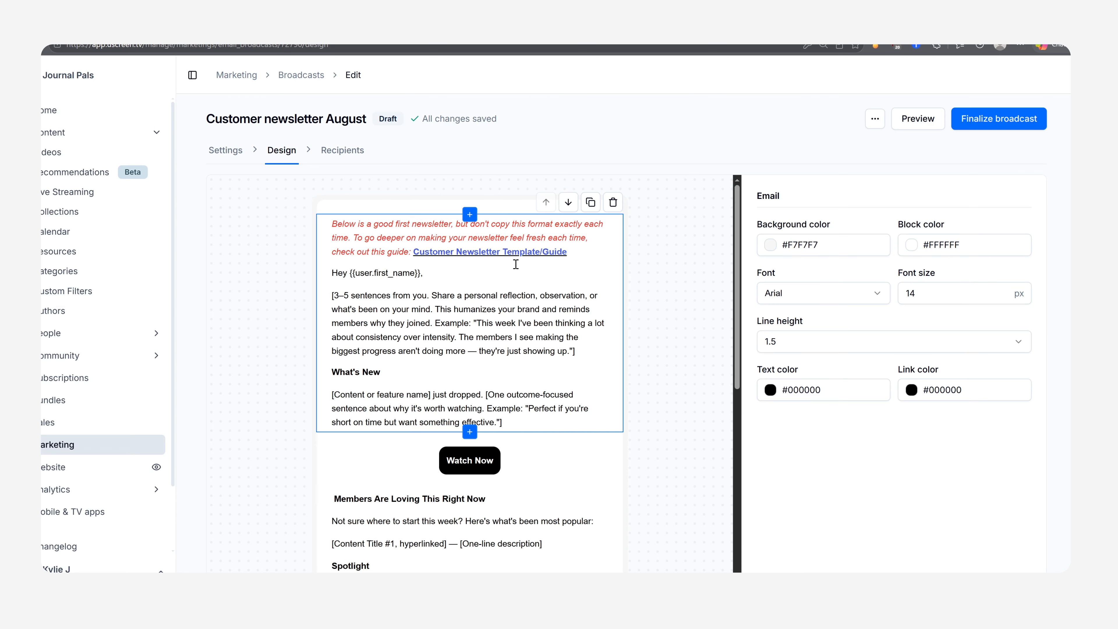
mouse_move(501, 271)
left_click_drag(502, 422, 316, 217)
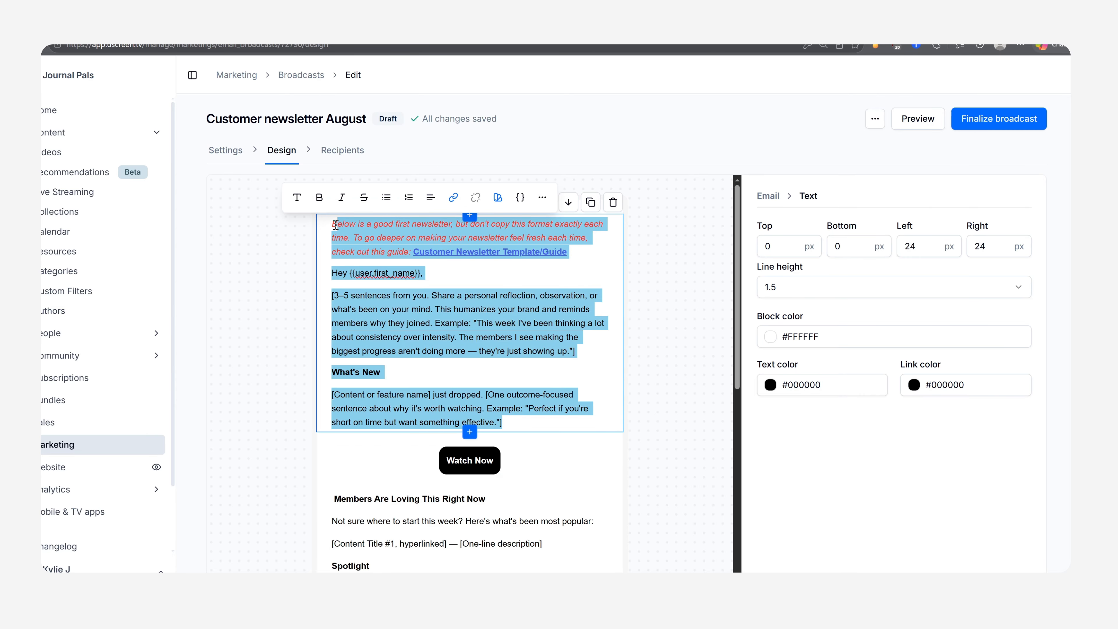
key("BackSpace")
type("Hey")
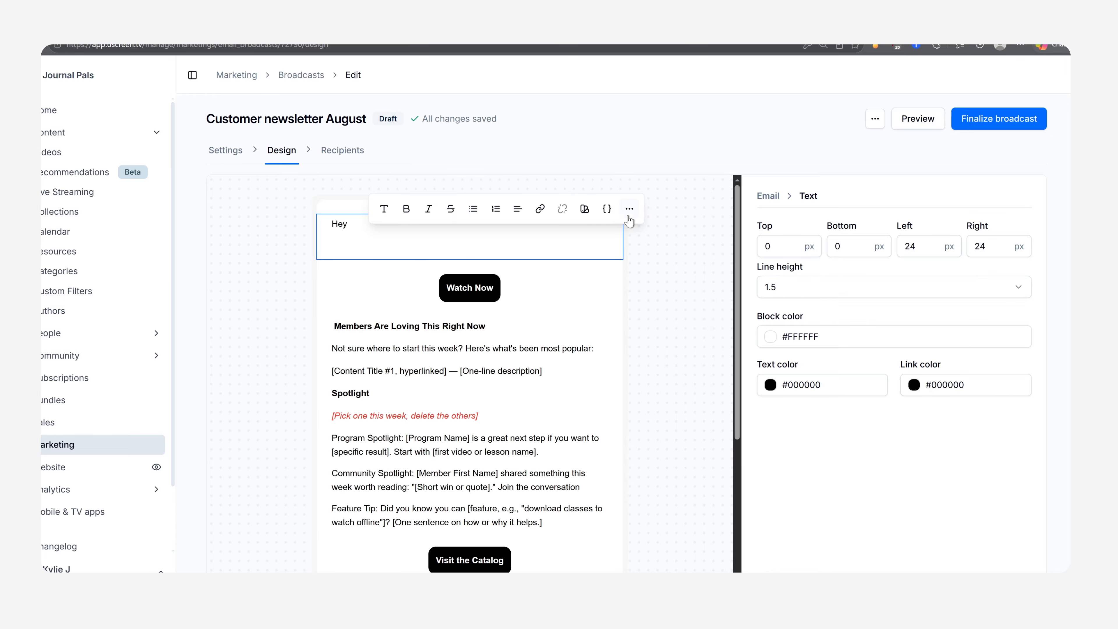
left_click(607, 208)
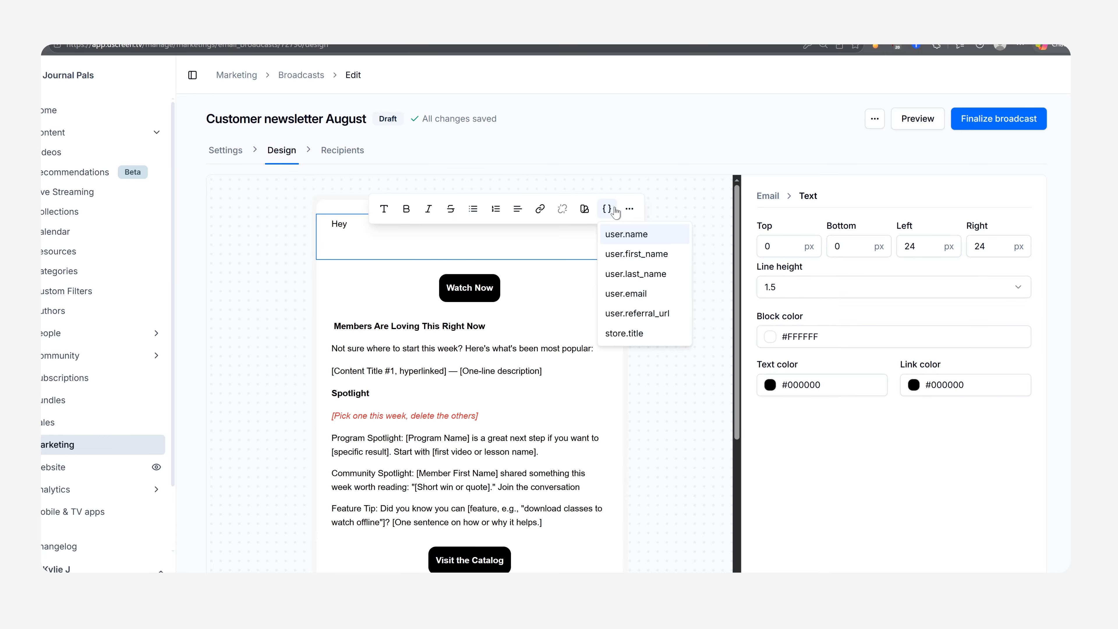
left_click(640, 260)
type(",")
type("I've been thinking a lot about color lately. Do you prefer monochrome, a unified palette, or going wild with all the colors? We just published a workshop on color theory with a guest expert. Check it out, and see if there's a new color technique you want to try.")
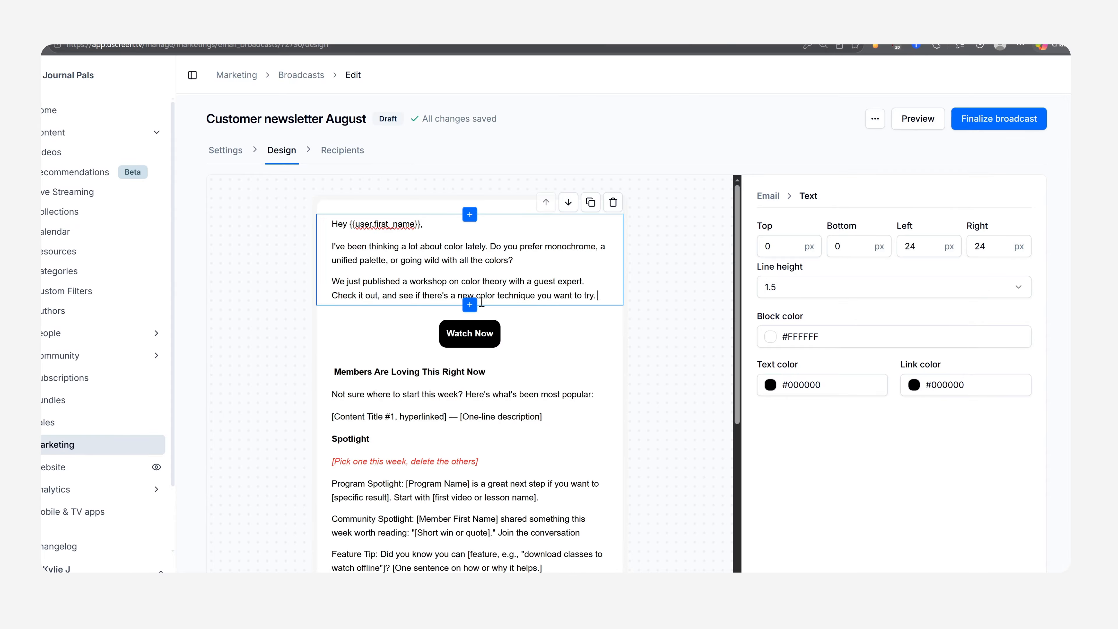
Step: Open the URL setting of the Watch Now button
left_click(489, 334)
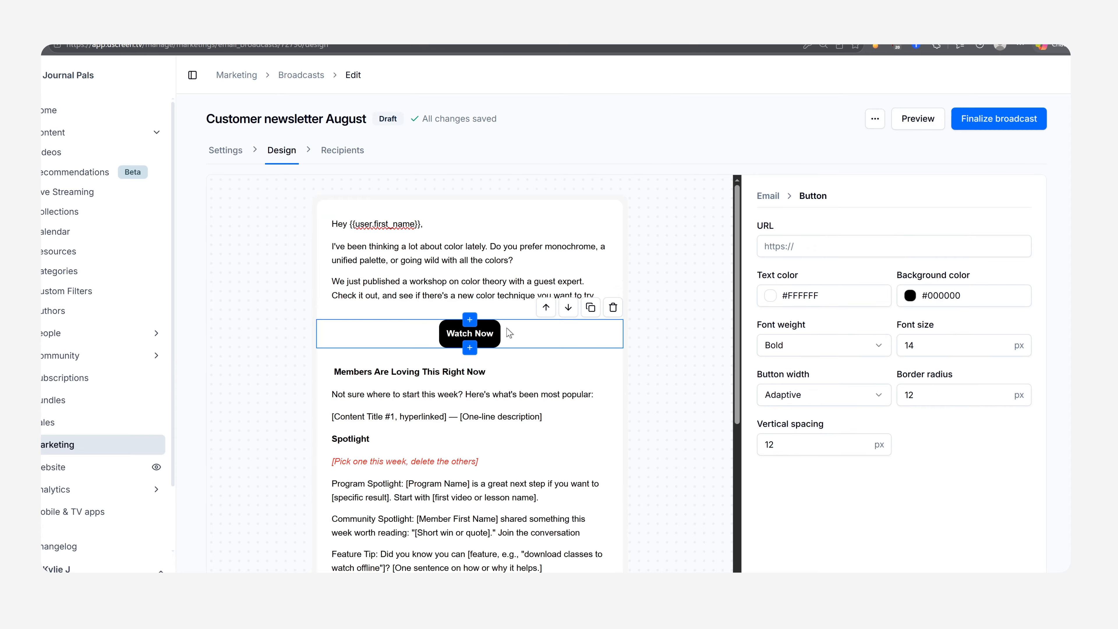
left_click(824, 239)
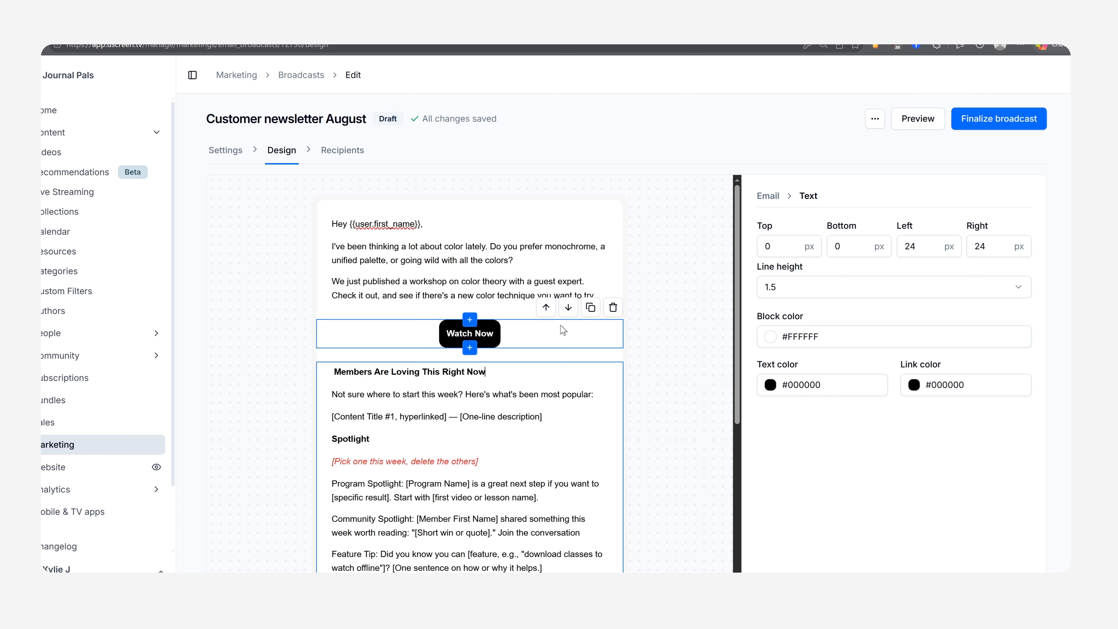
Step: Insert coffeelog.png as an image block and move it up to directly below the Watch Now button
scroll(561, 324, "down", 5)
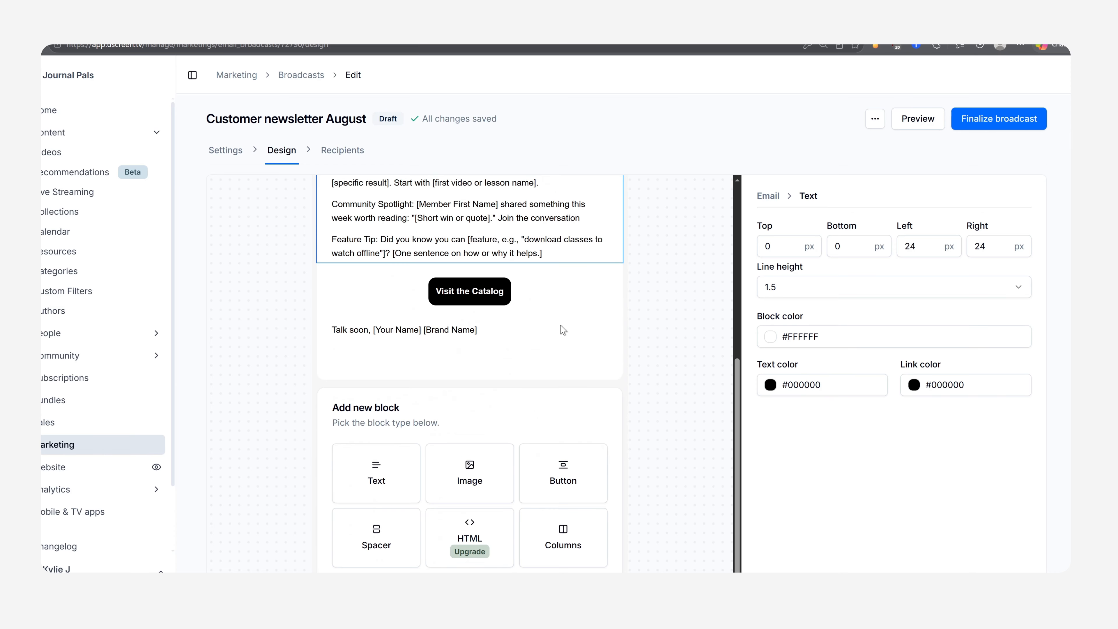
mouse_move(562, 325)
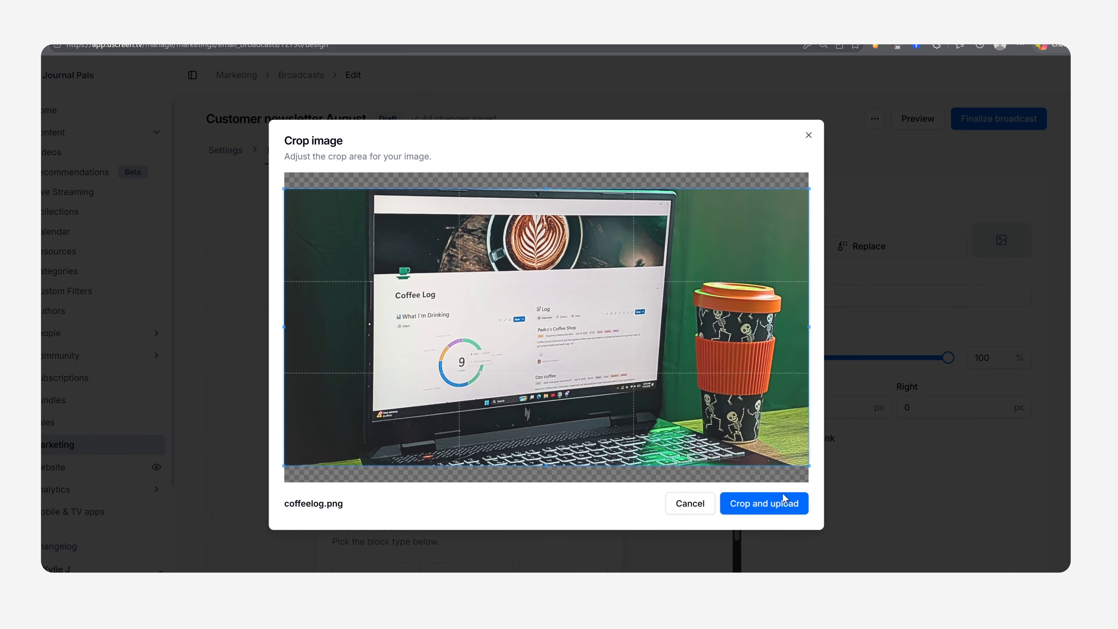
left_click(778, 504)
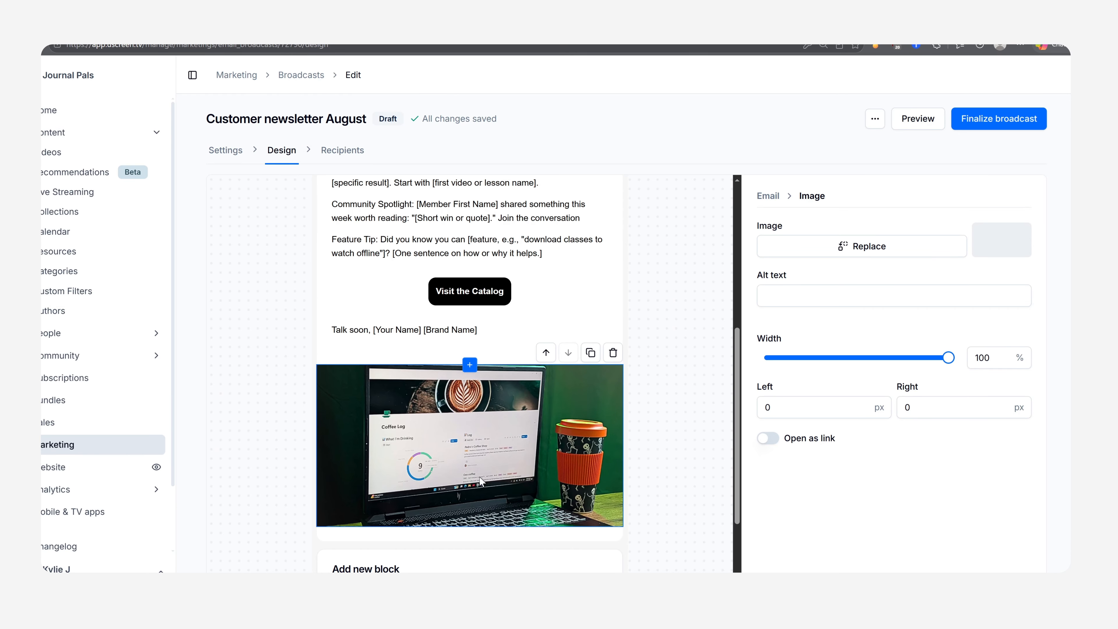
left_click(548, 353)
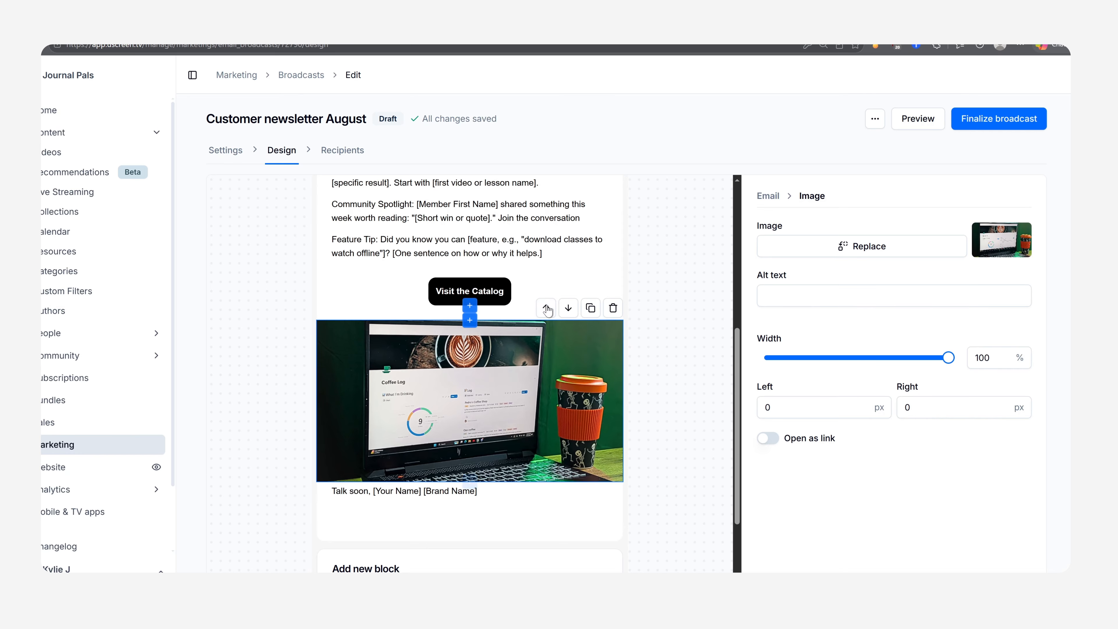
left_click(546, 290)
scroll(548, 353, "up", 5)
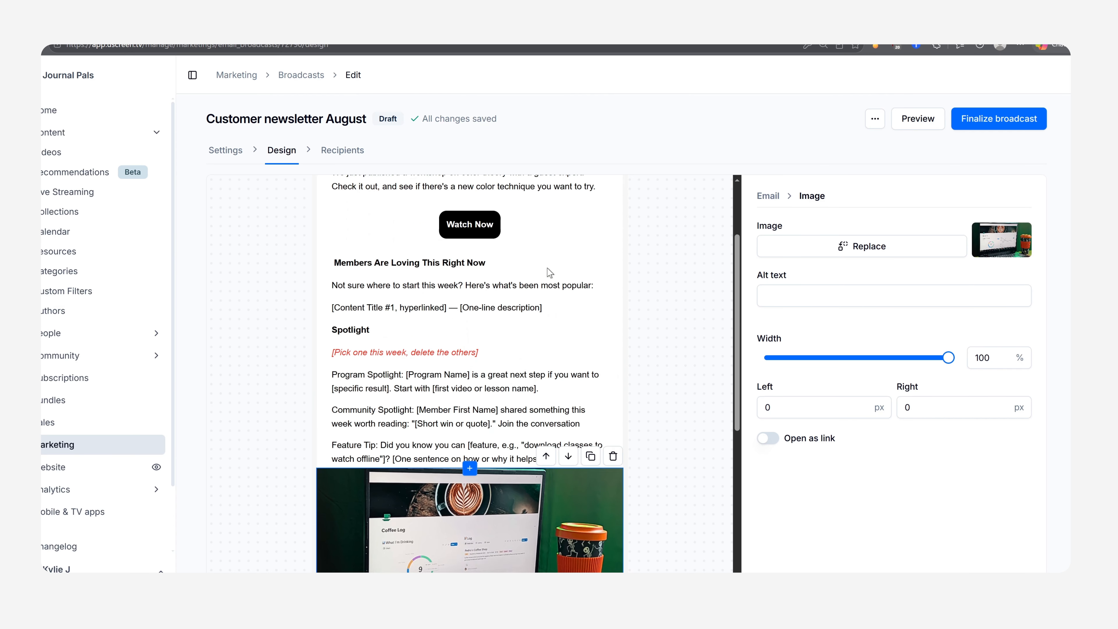
left_click(554, 479)
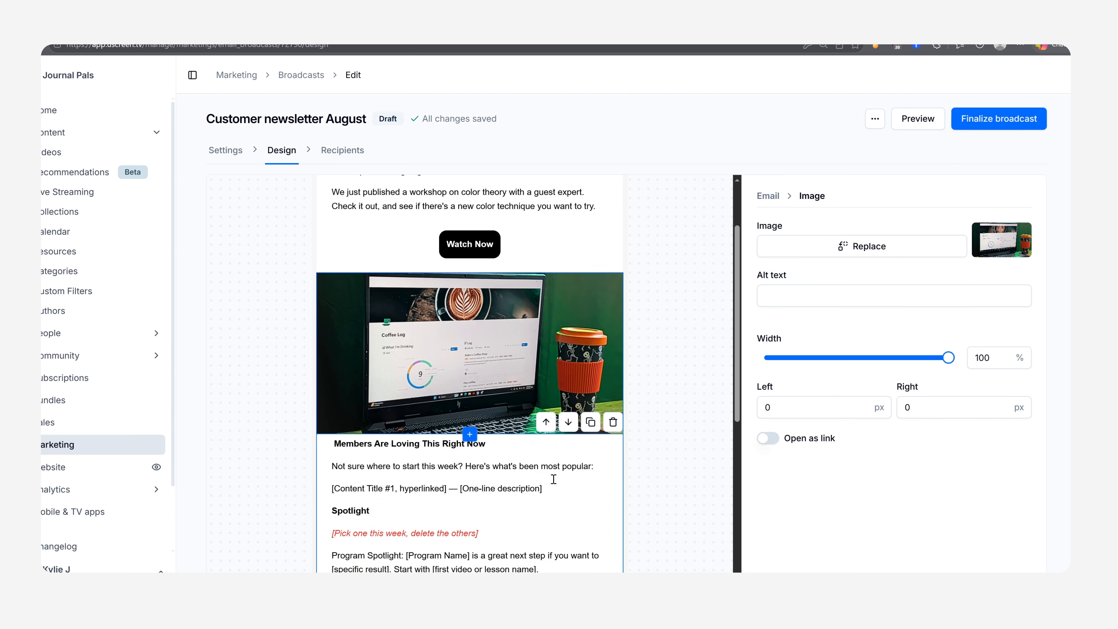
scroll(554, 479, "up", 2)
Step: Set the coffee log image to open as a link, and go to the broadcast's recipient settings
left_click(745, 428)
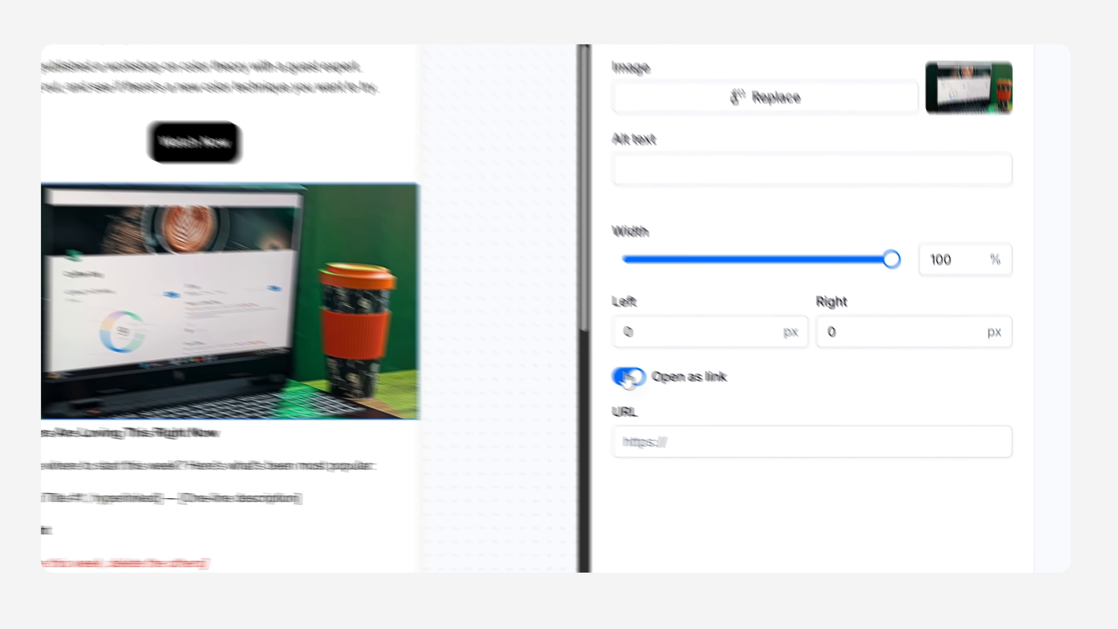
left_click(837, 477)
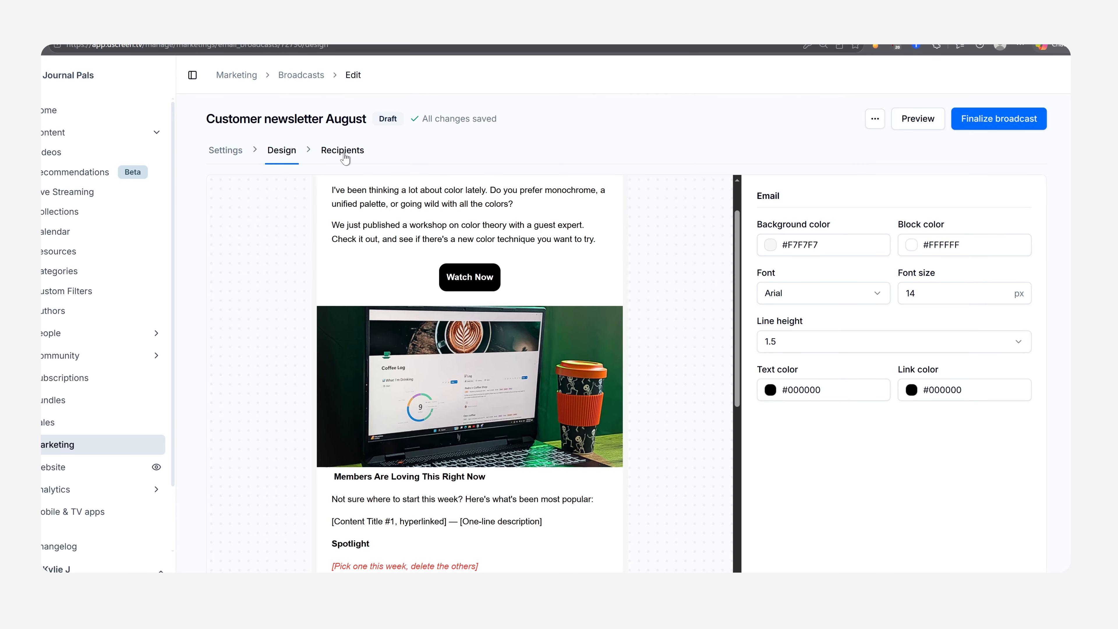
left_click(343, 151)
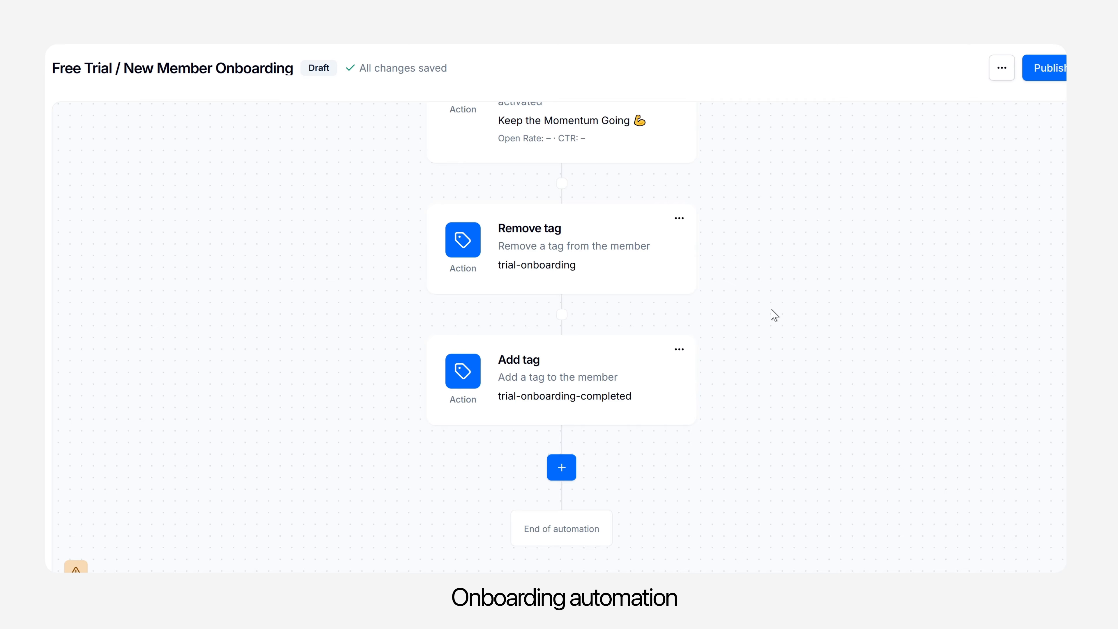
mouse_move(669, 267)
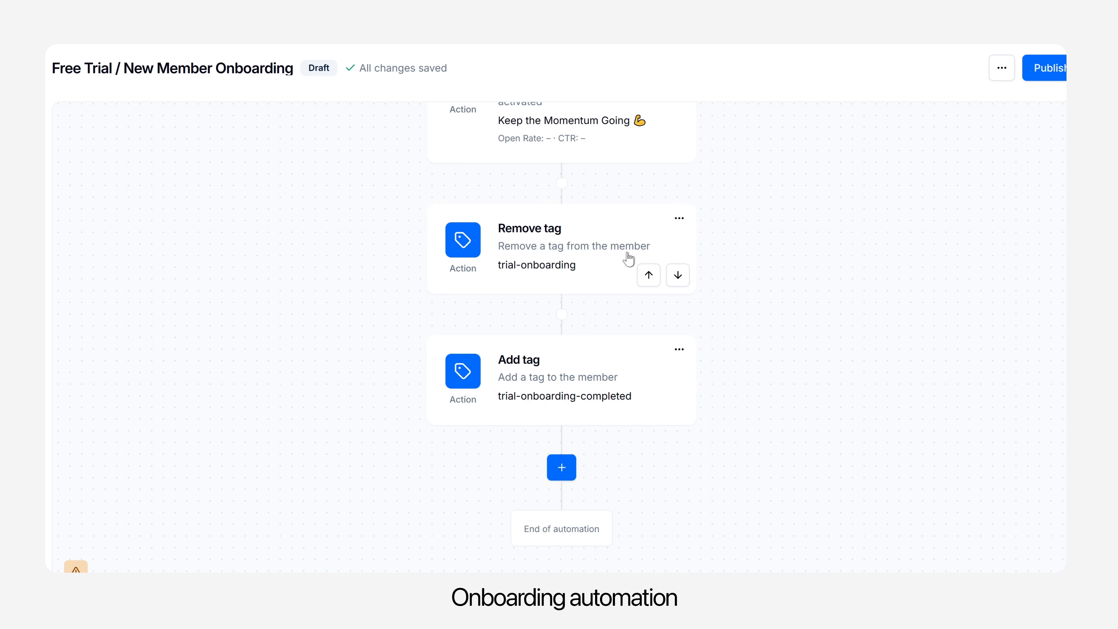